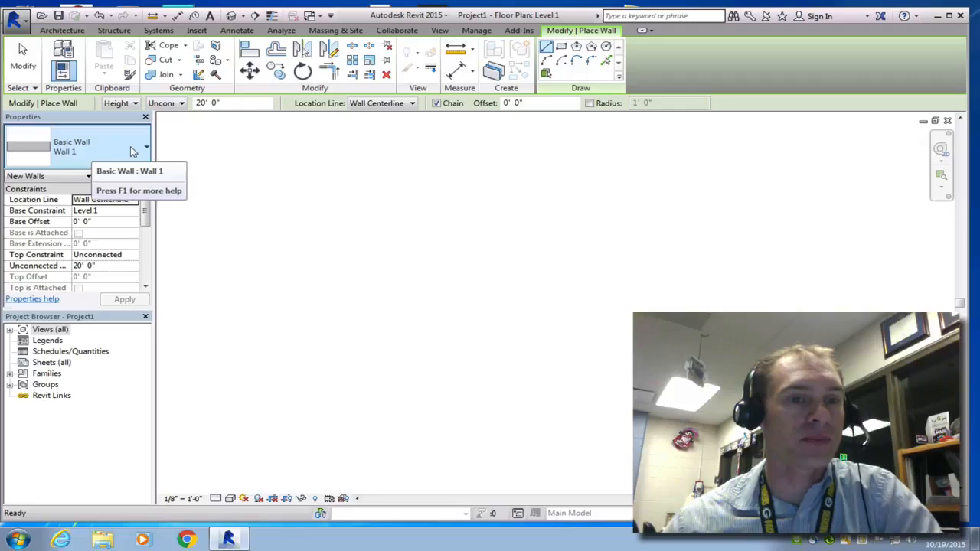
# Step: Keep the Basic Wall: Wall 1 type with an unconnected top, and set the new wall height to 8' 0"
pyautogui.click(132, 150)
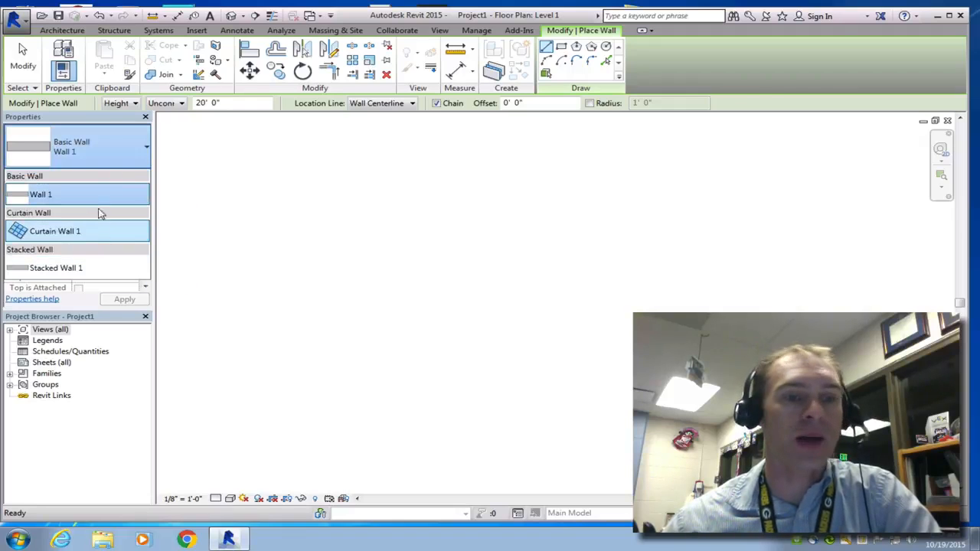
pyautogui.click(111, 151)
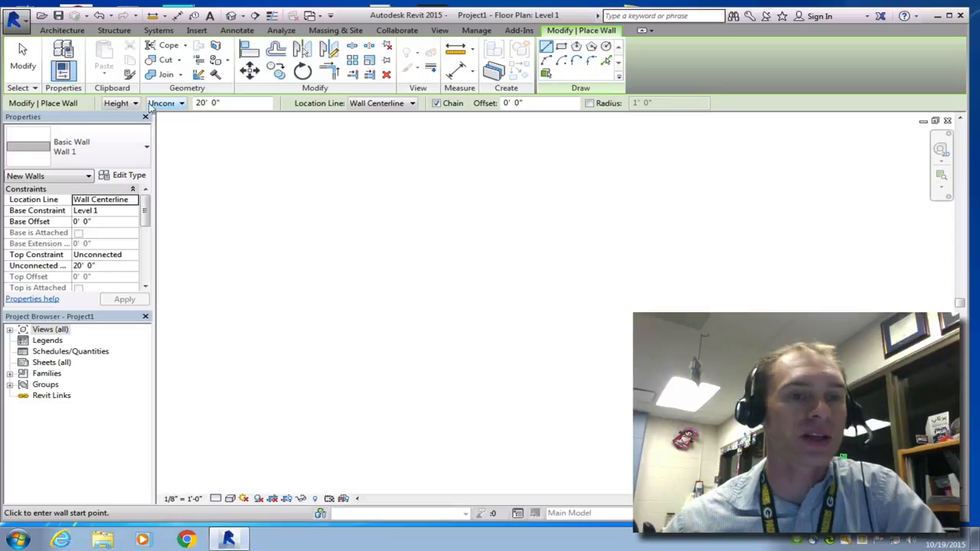
pyautogui.click(134, 104)
pyautogui.click(134, 106)
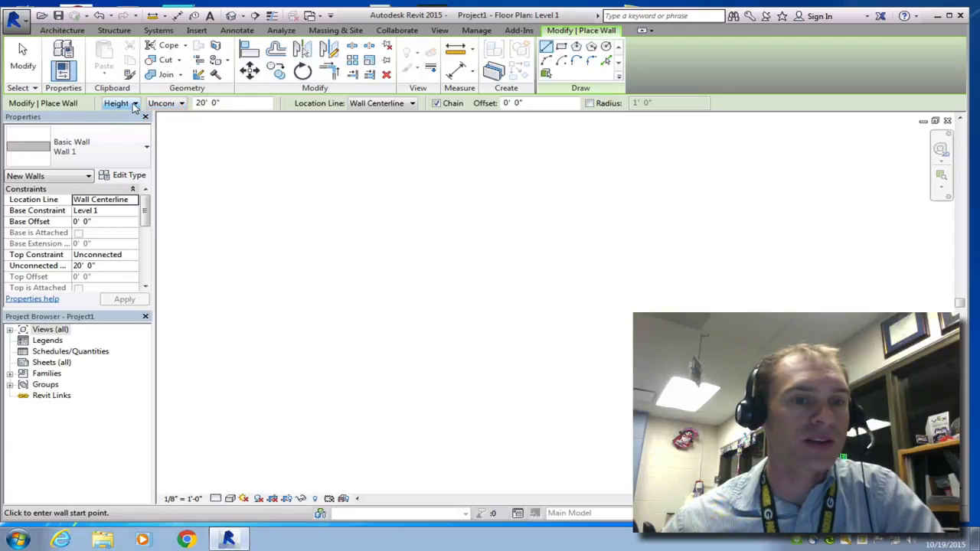
pyautogui.click(182, 104)
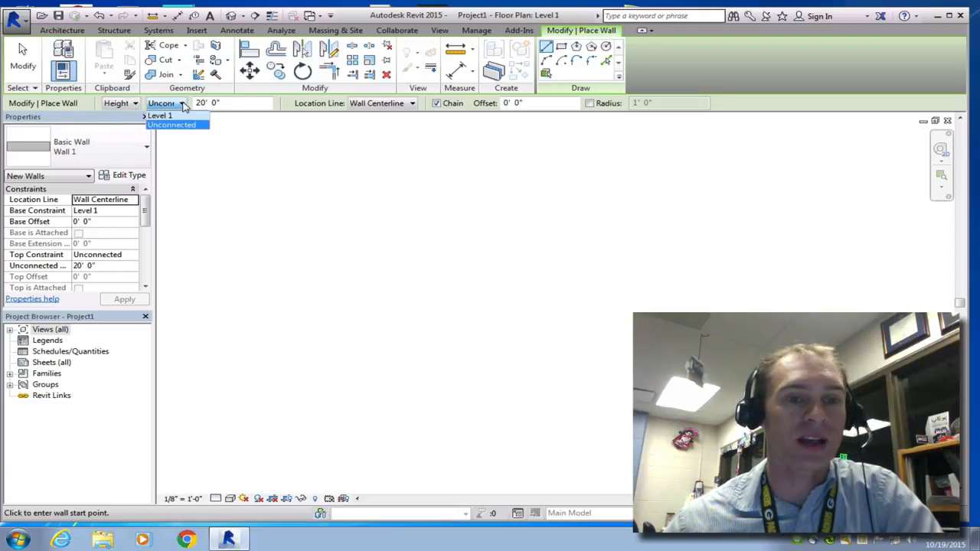
pyautogui.click(186, 114)
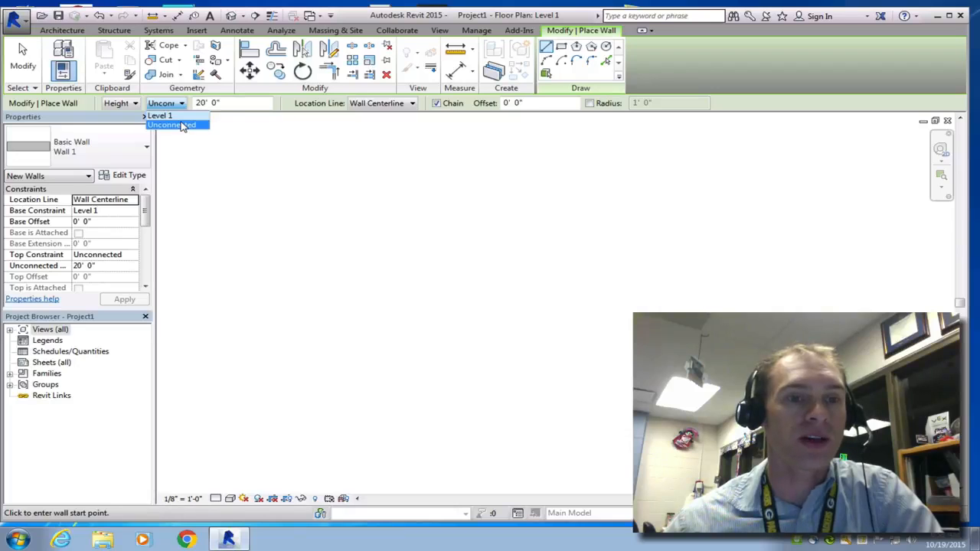
pyautogui.click(174, 124)
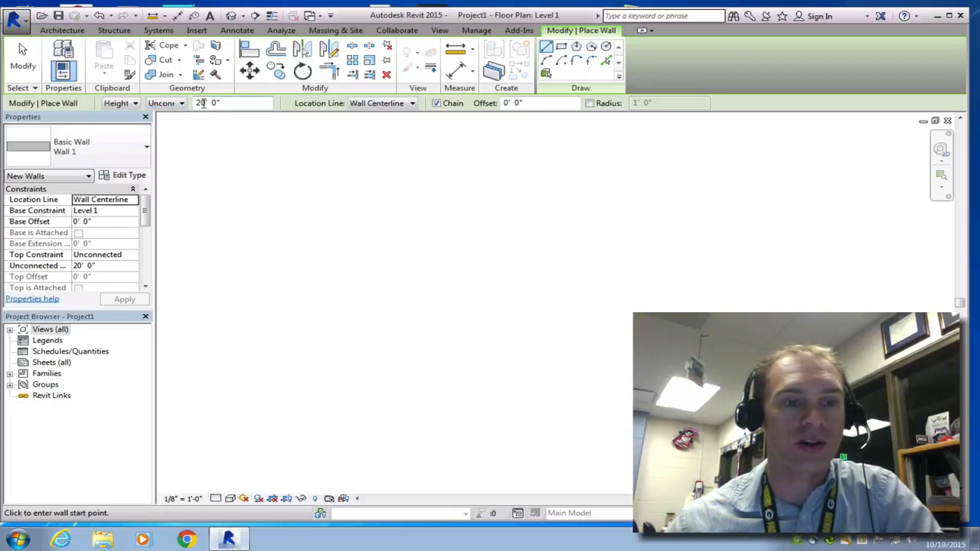
pyautogui.doubleClick(200, 103)
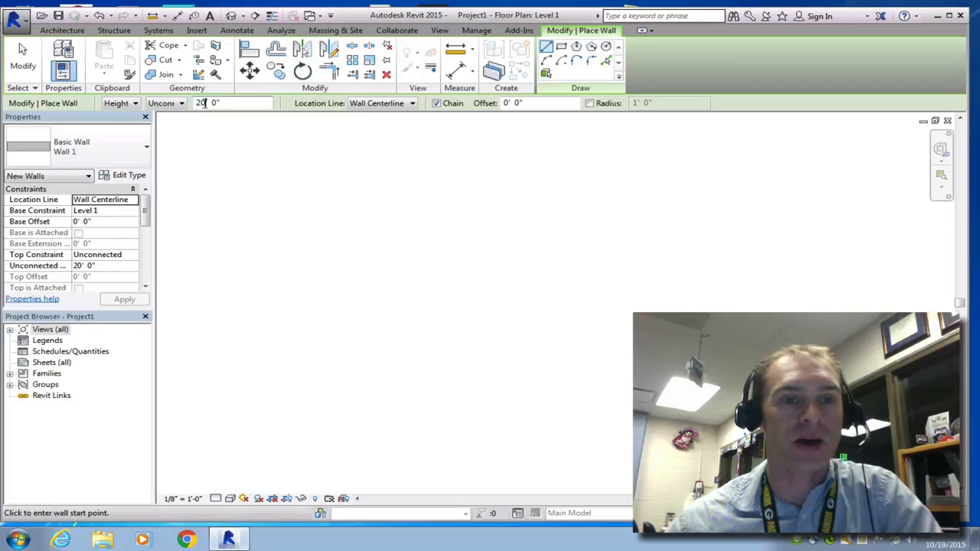
pyautogui.doubleClick(202, 103)
pyautogui.write('8')
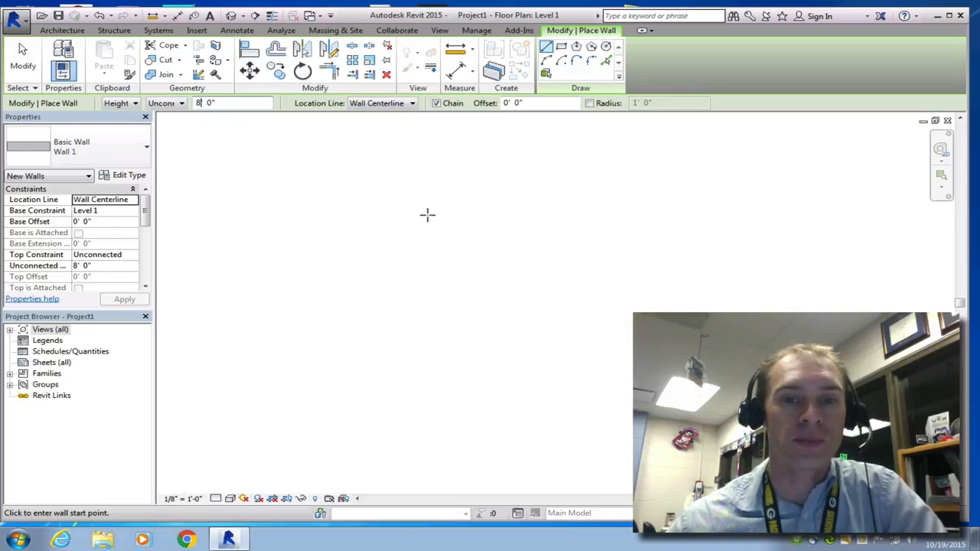
# Step: Draw a rectangle of walls about 9' by 8' with the rectangle draw option, then exit the wall tool
pyautogui.click(561, 47)
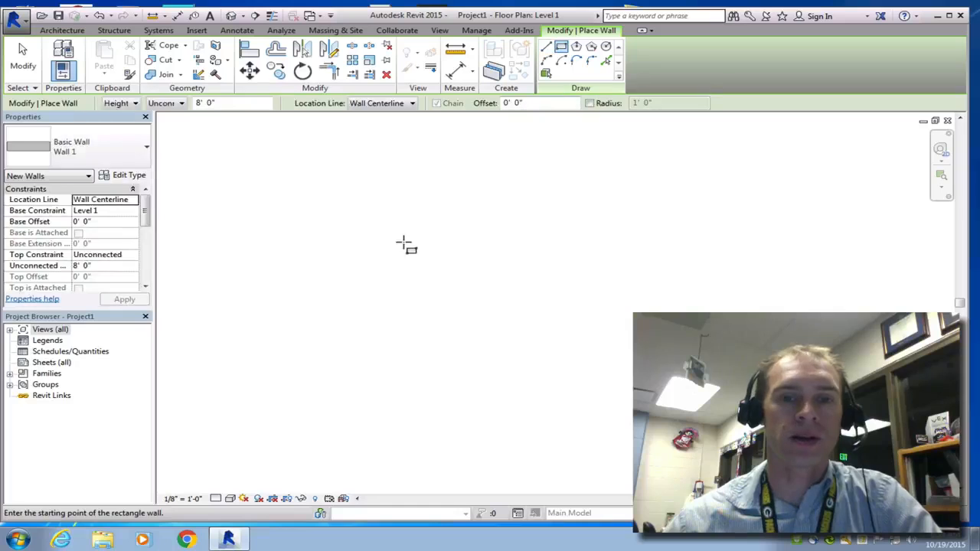
pyautogui.click(408, 201)
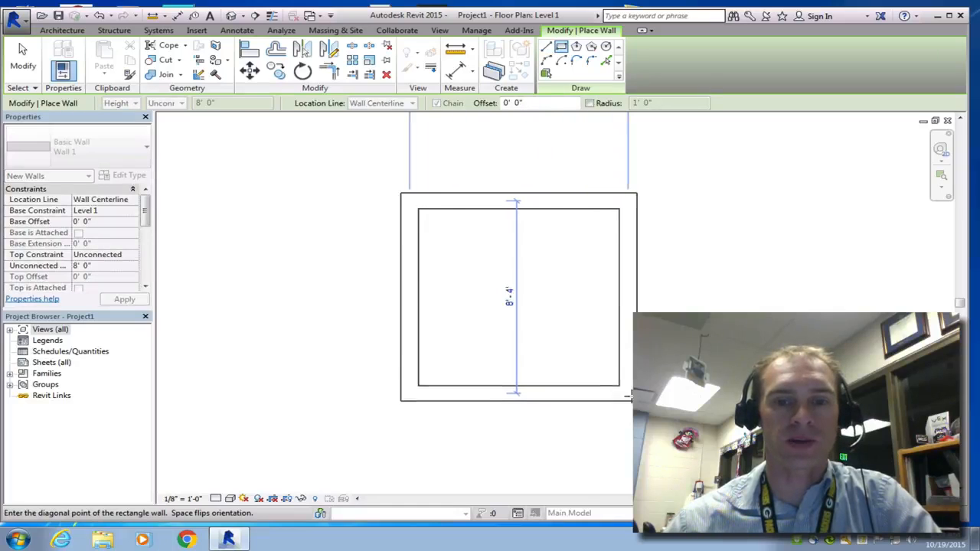
pyautogui.click(638, 408)
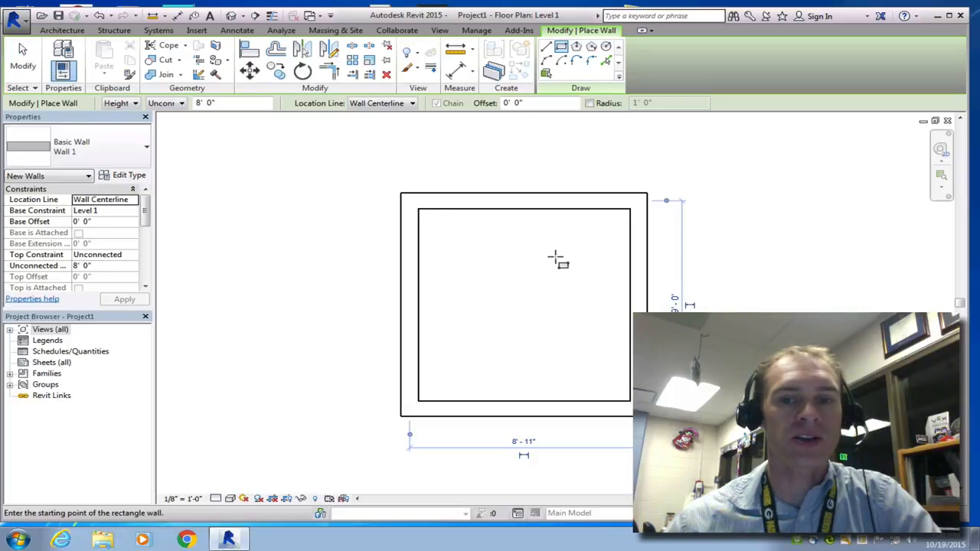
pyautogui.press('Escape')
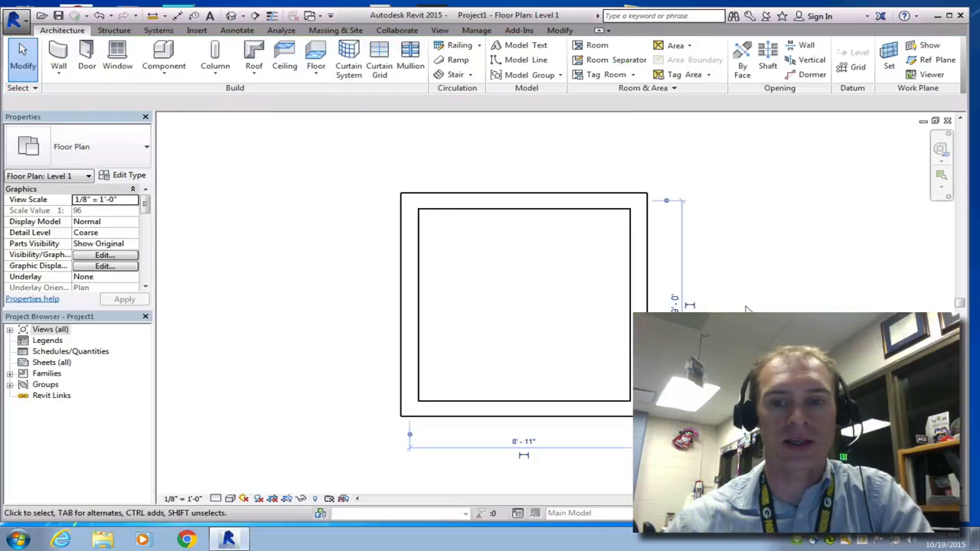
# Step: Select the right wall and set the rectangle's width dimension to 12'
pyautogui.click(644, 300)
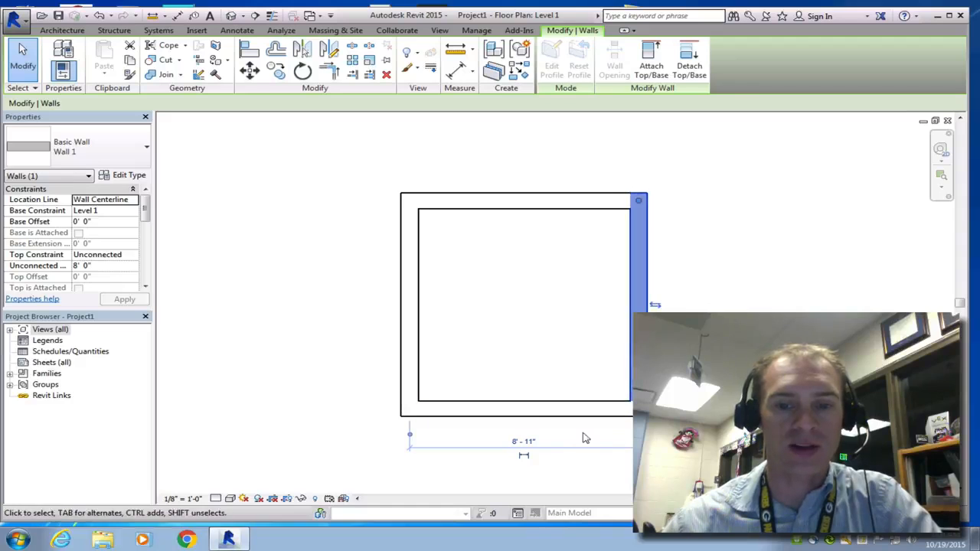
pyautogui.click(523, 442)
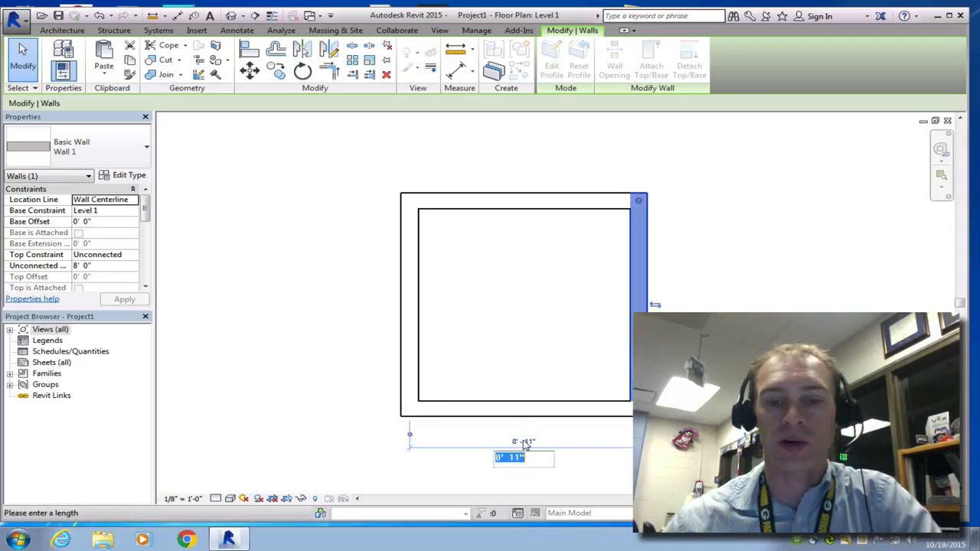
pyautogui.write('12')
pyautogui.press('Return')
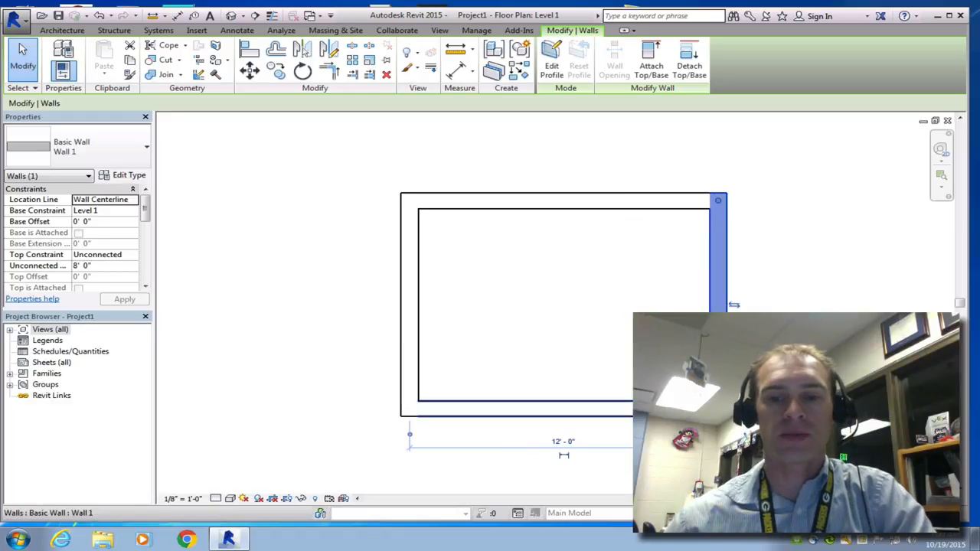
# Step: Select the top wall and set the rectangle's length dimension to 16'
pyautogui.click(659, 202)
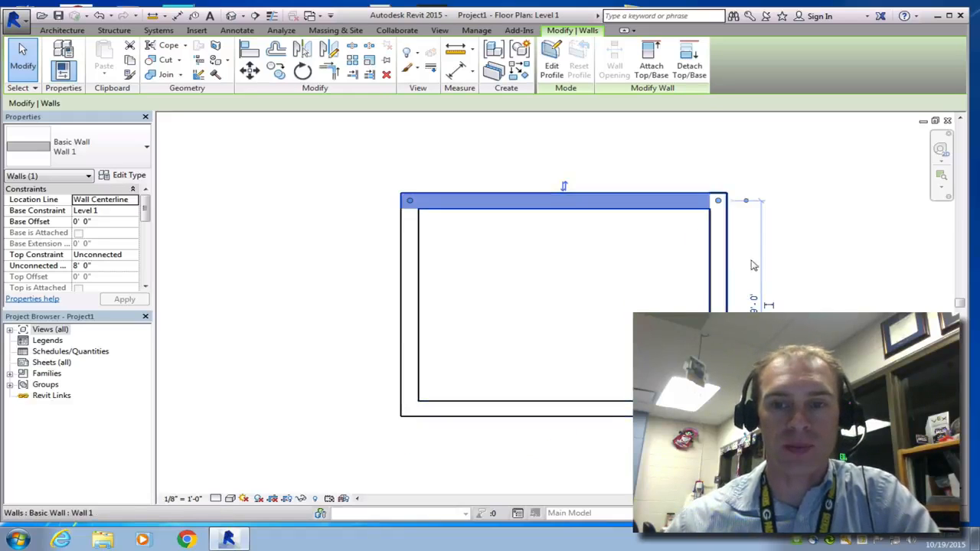
pyautogui.click(754, 301)
pyautogui.write('16')
pyautogui.press('Return')
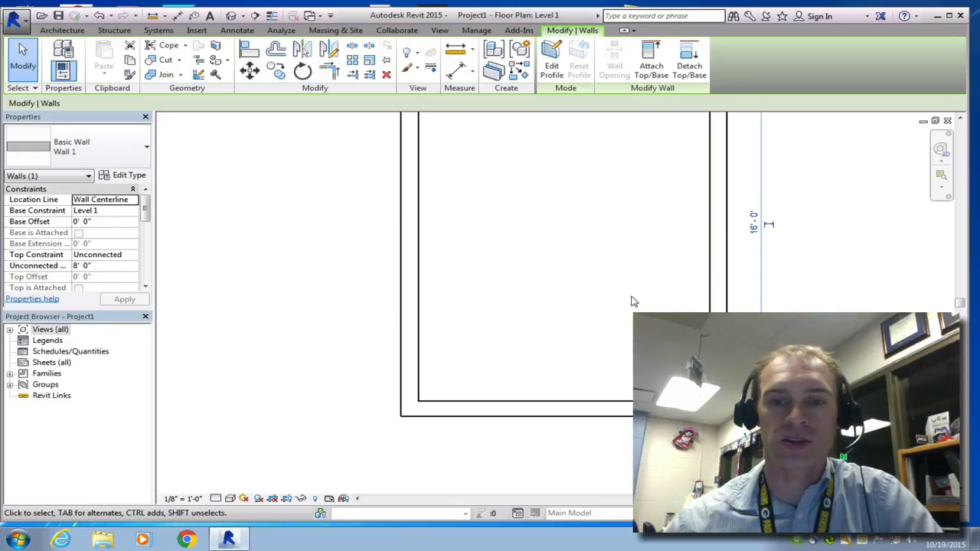
# Step: Select the top wall, edit its type, and duplicate the wall type as Shed Wall
pyautogui.scroll(-1, 632, 301)
pyautogui.scroll(-1, 632, 301)
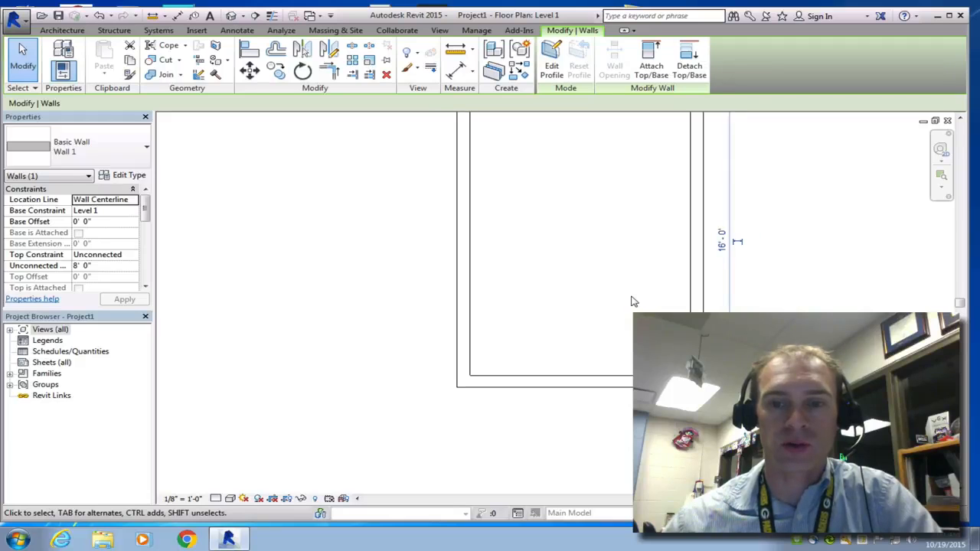
pyautogui.scroll(-2, 632, 301)
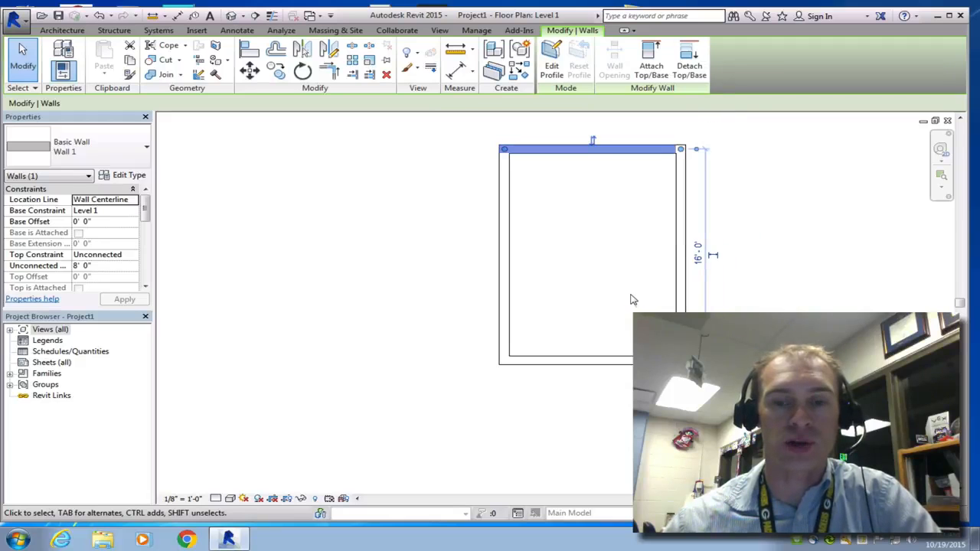
pyautogui.middleClick(637, 296)
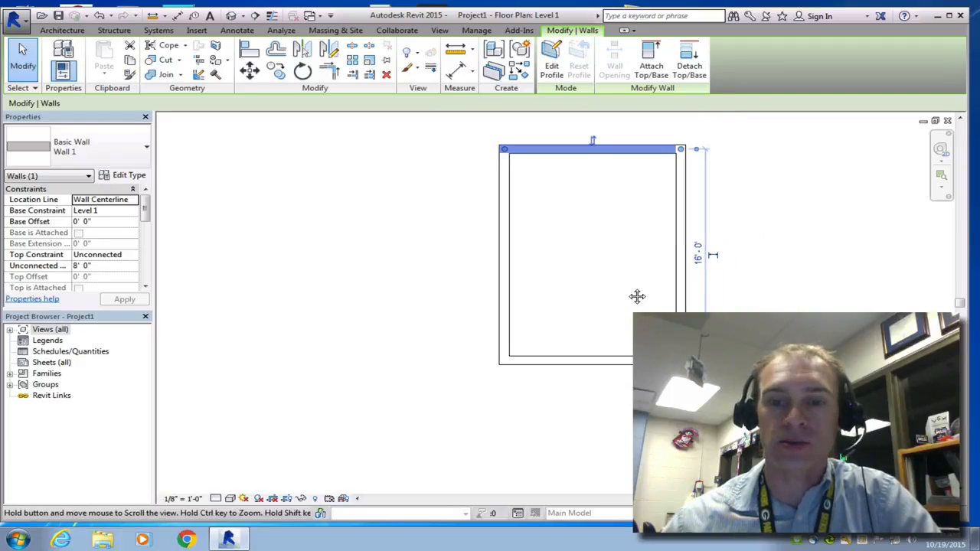
pyautogui.moveTo(637, 297); pyautogui.dragTo(558, 337, button='middle')
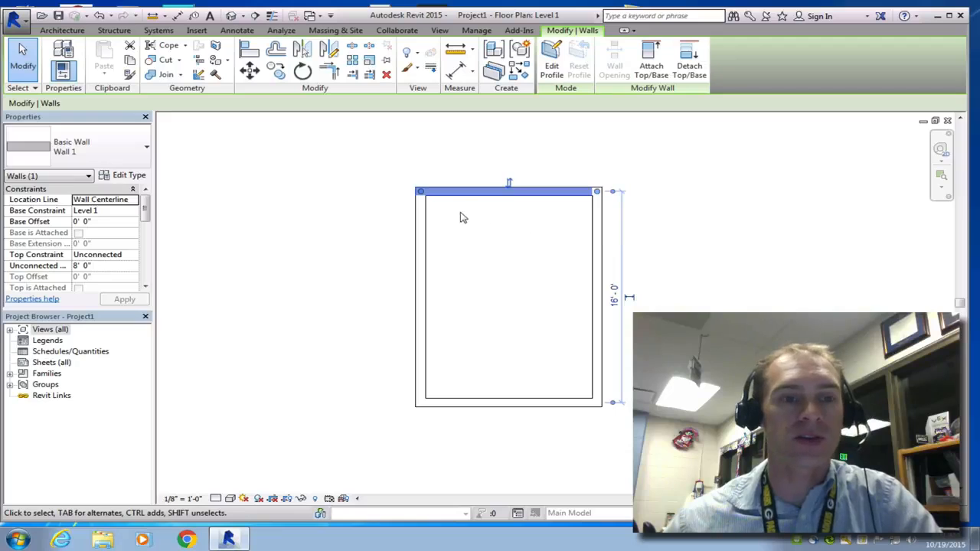
pyautogui.click(386, 262)
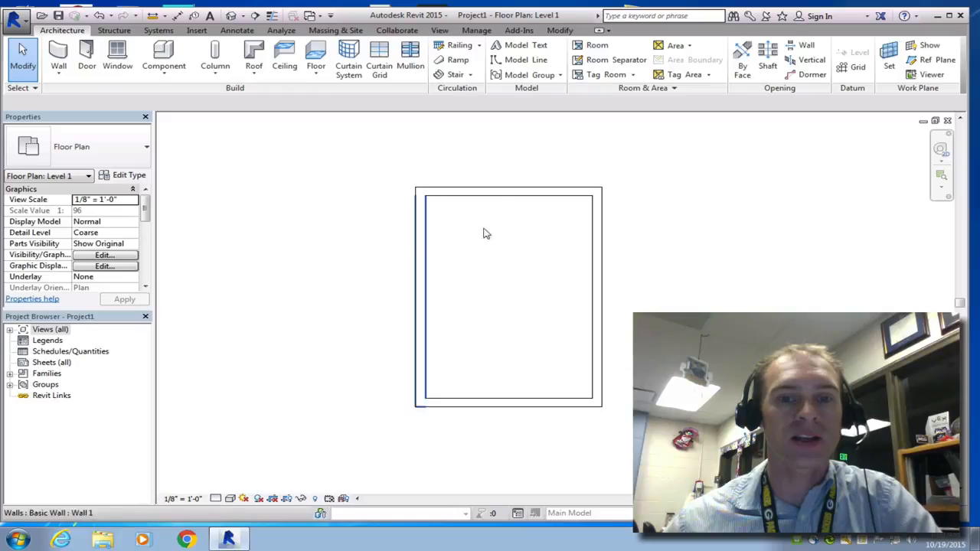
pyautogui.click(506, 195)
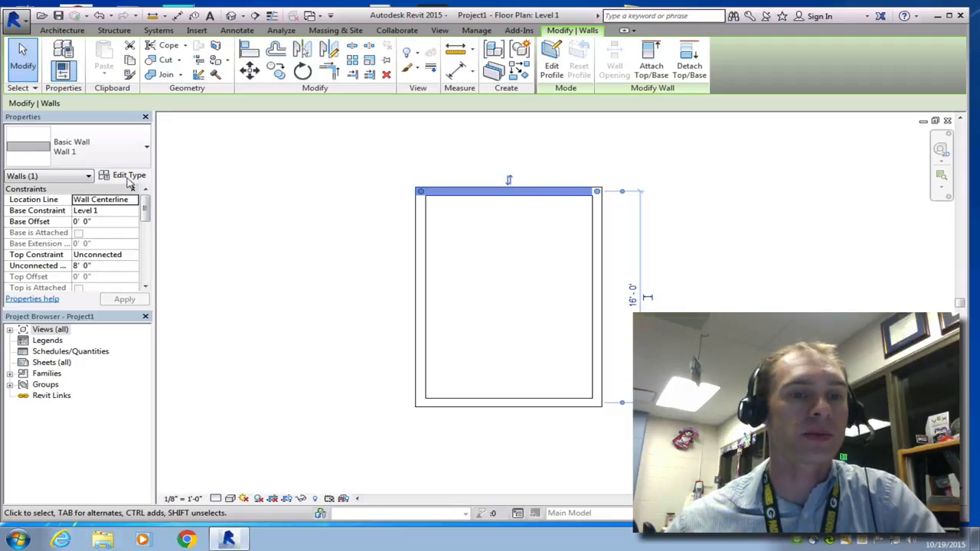
pyautogui.click(124, 175)
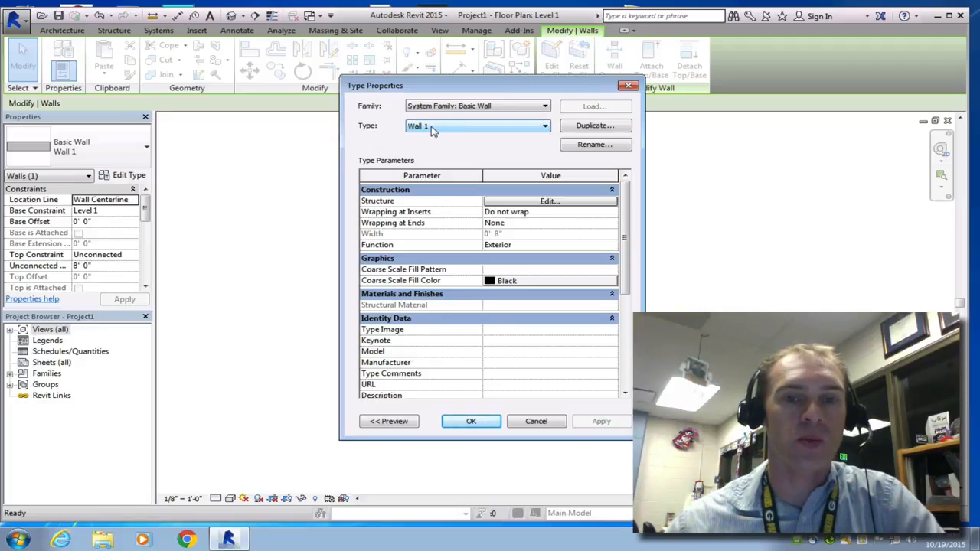
pyautogui.click(594, 126)
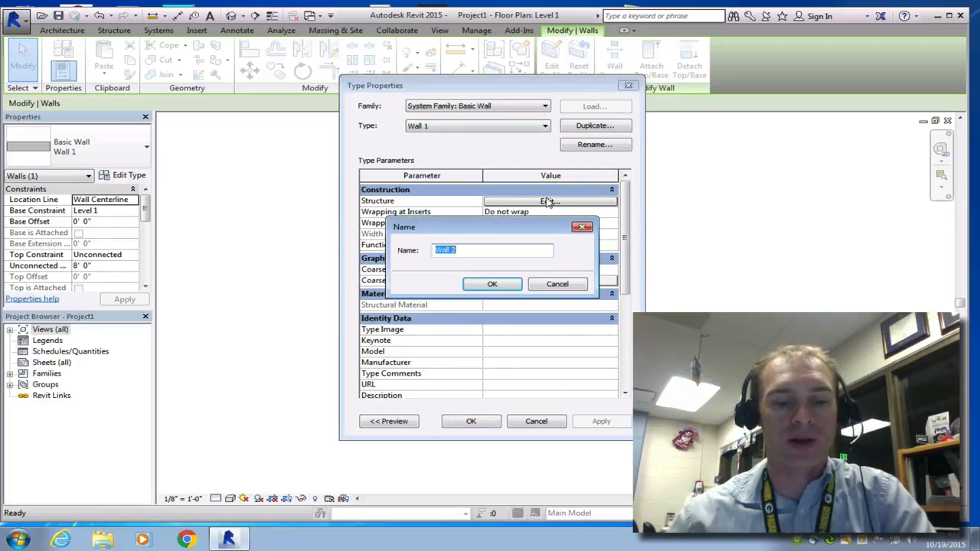
pyautogui.write('Shed Wall')
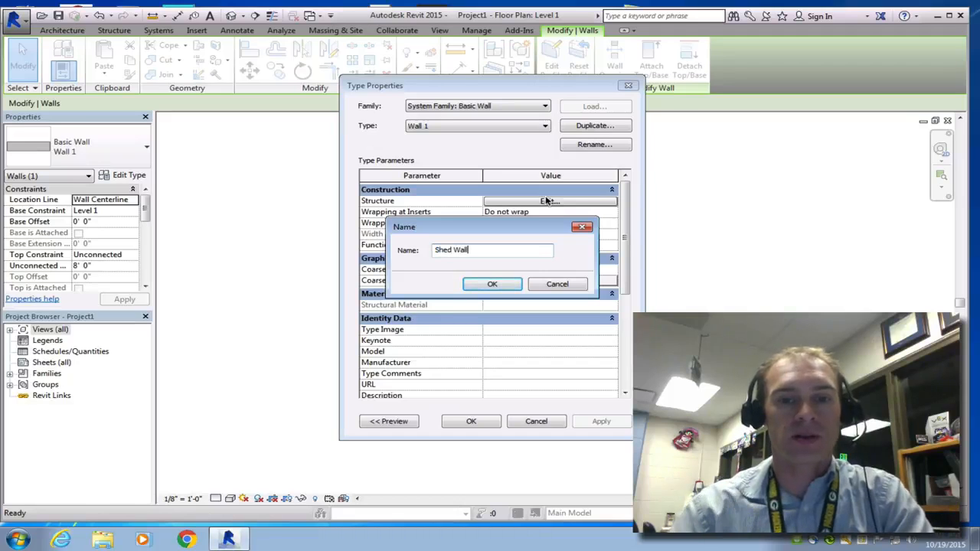
pyautogui.click(493, 285)
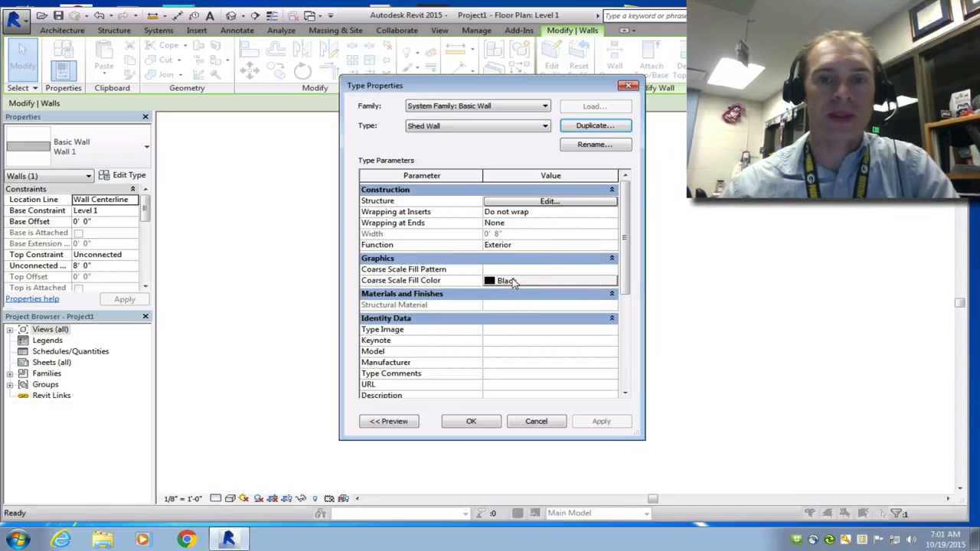
# Step: Open the Shed Wall structure and insert three new structure layers
pyautogui.click(552, 202)
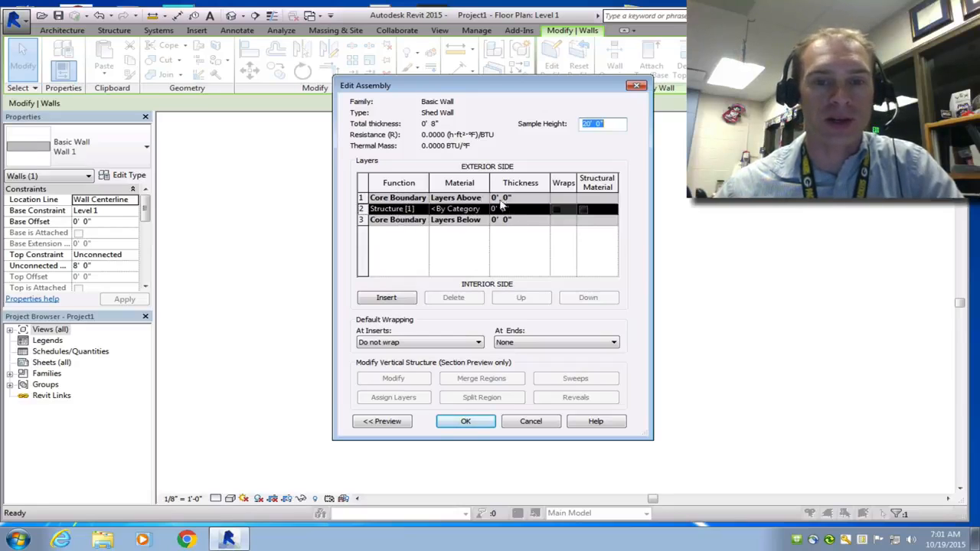
pyautogui.click(387, 297)
pyautogui.click(404, 299)
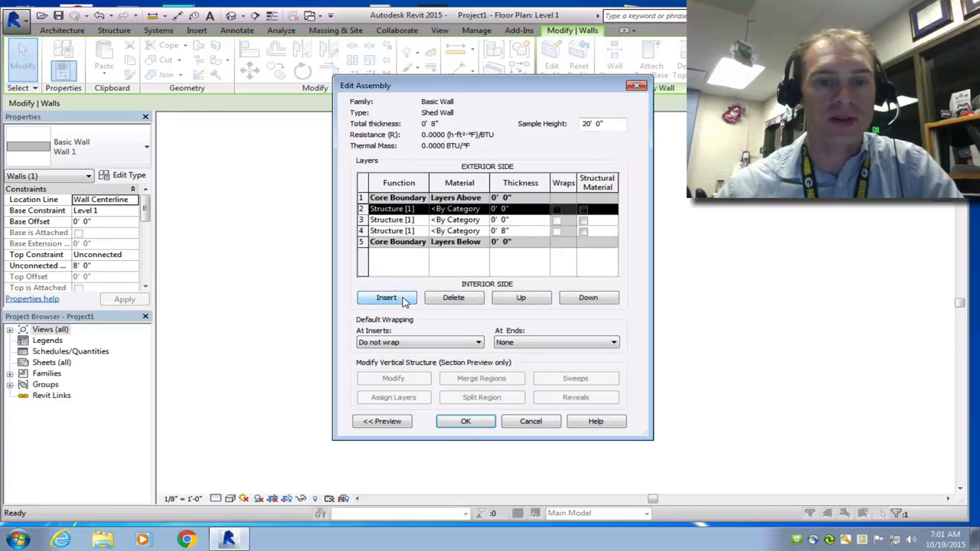
pyautogui.click(406, 298)
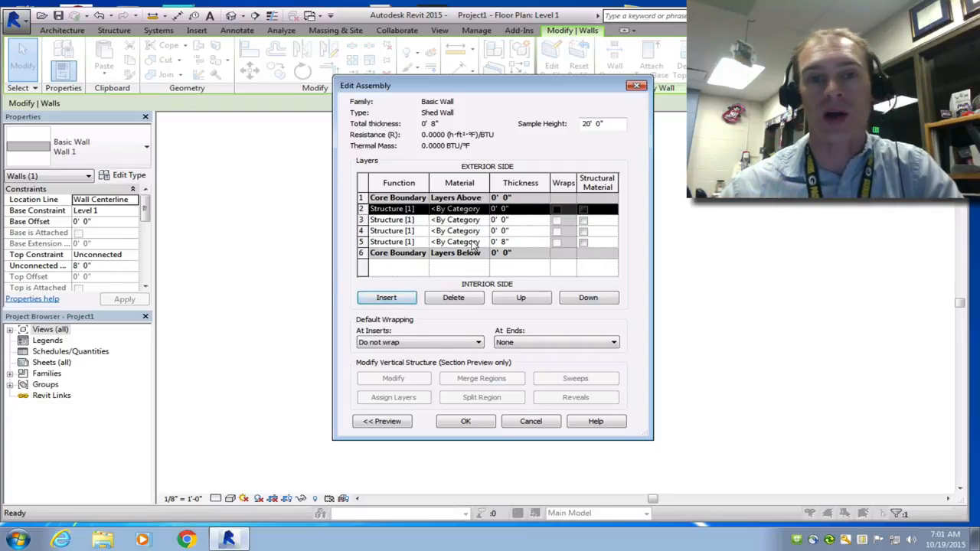
# Step: Set the thicknesses of the four new layers to 1/2", 1/2", 3 1/2" and 1/2" from exterior to interior
pyautogui.click(505, 208)
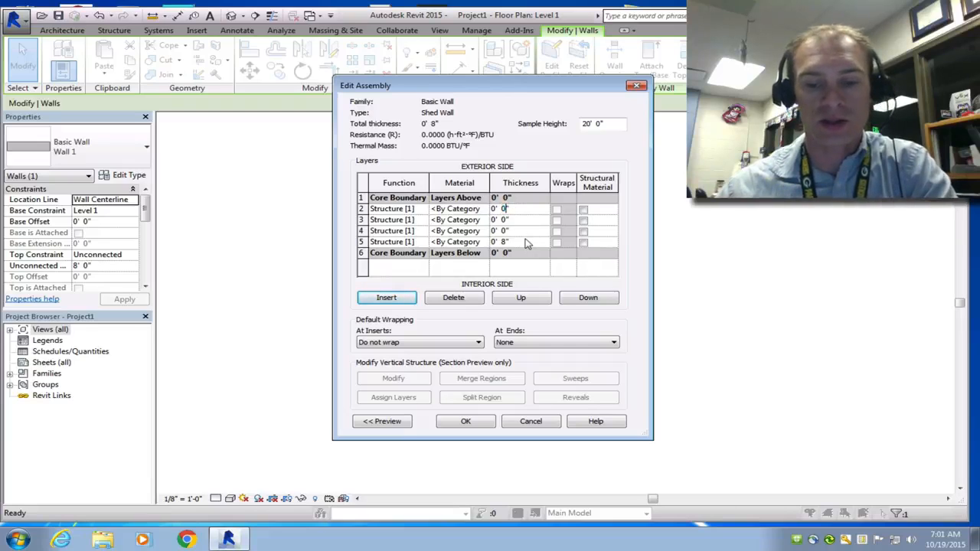
pyautogui.write('.5')
pyautogui.click(504, 220)
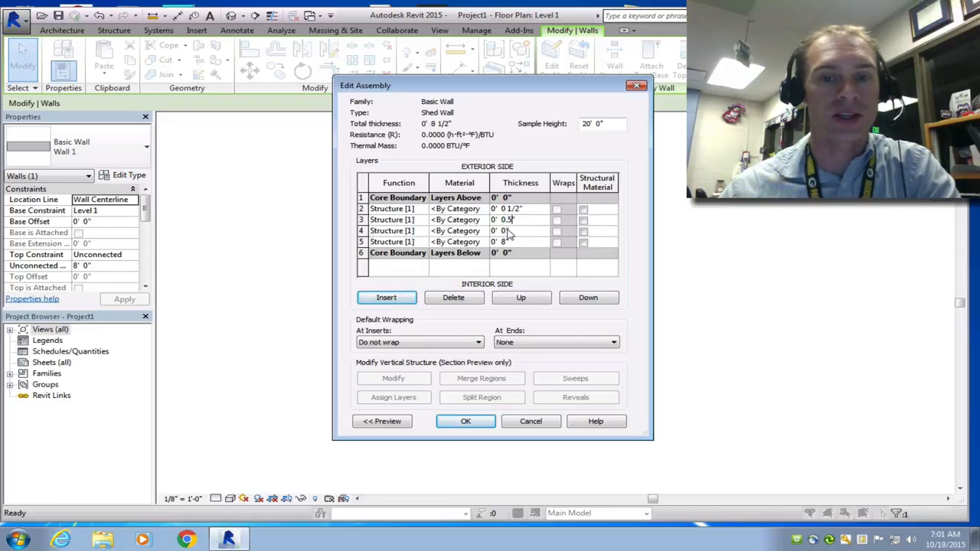
pyautogui.click(506, 231)
pyautogui.doubleClick(504, 231)
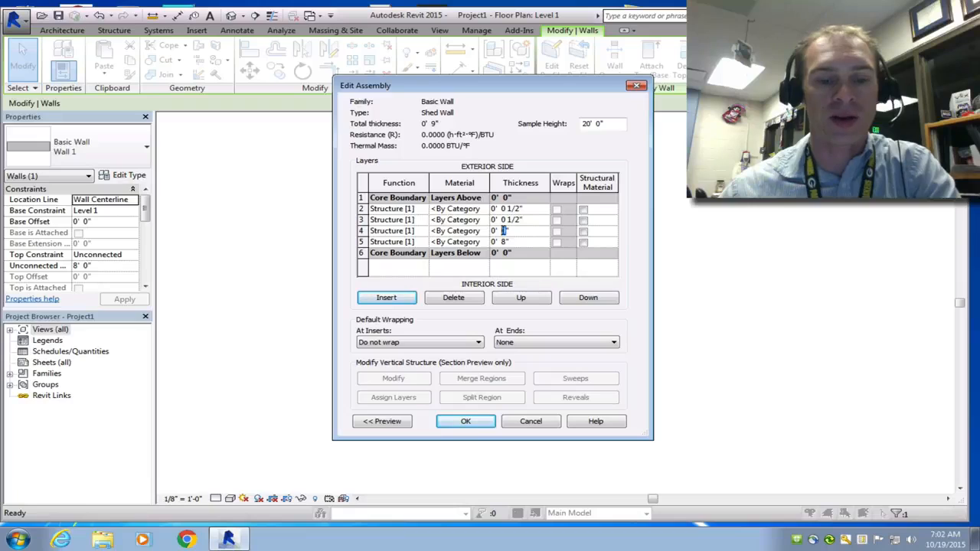
pyautogui.write('3 1/2')
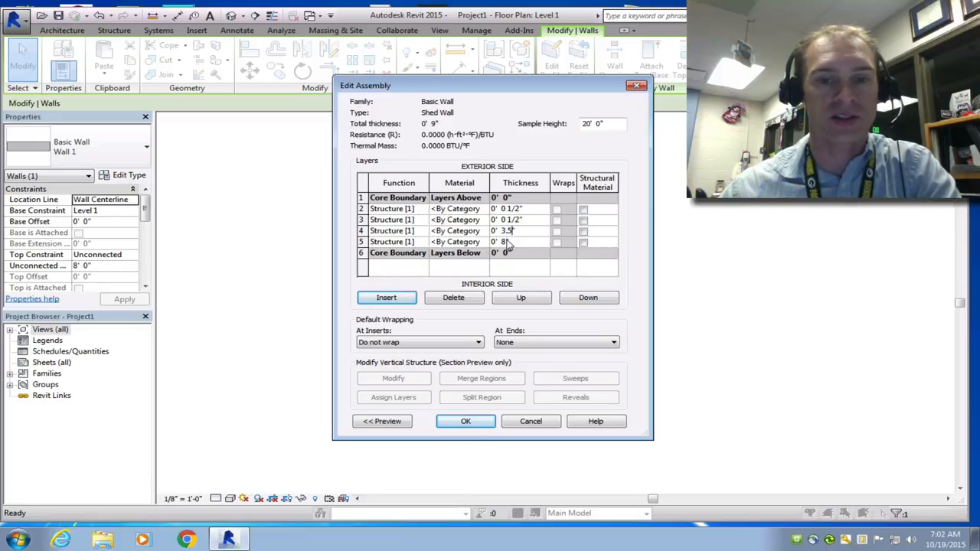
pyautogui.click(505, 242)
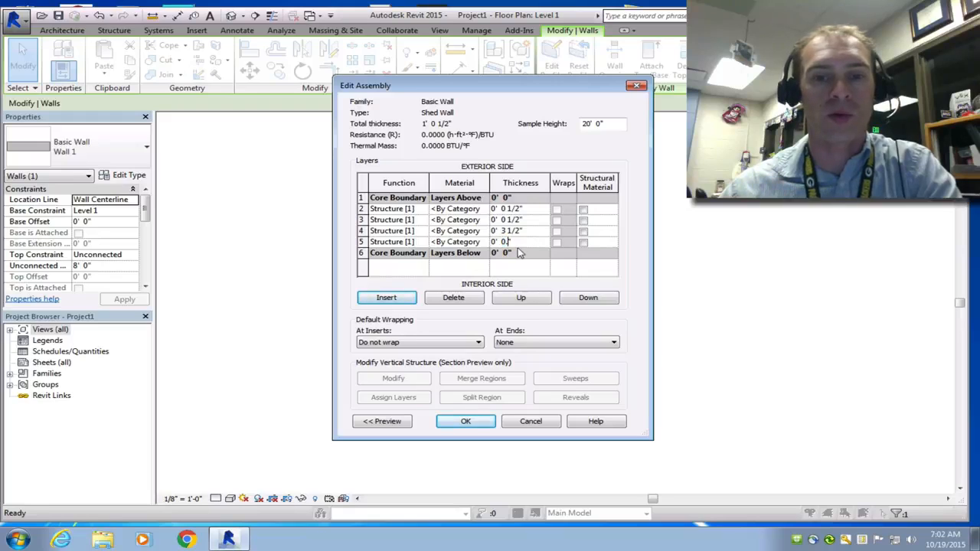
pyautogui.write('.5')
# Step: Set the layer functions to Finish 1 [4], Substrate [2], Structure [1] and Finish 2 [5] from exterior to interior
pyautogui.click(420, 212)
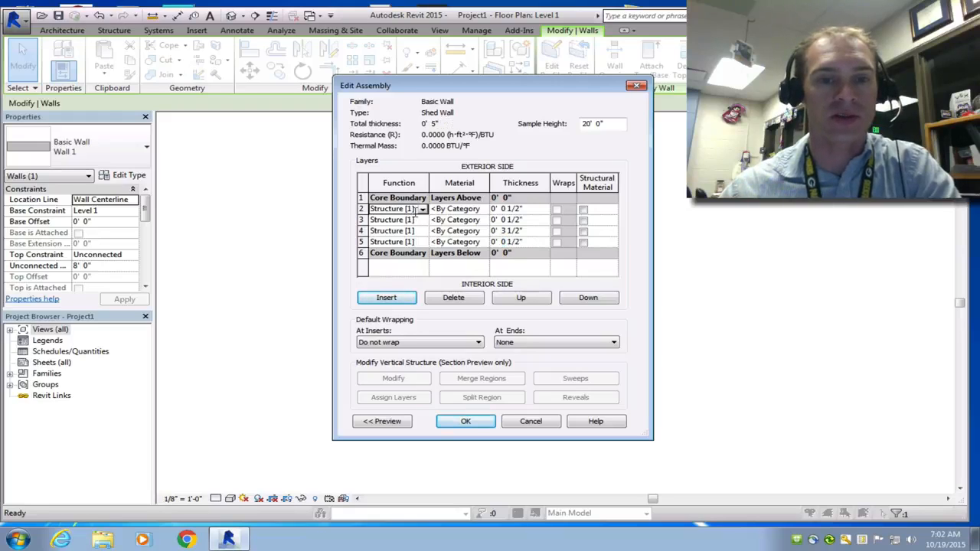
pyautogui.click(422, 210)
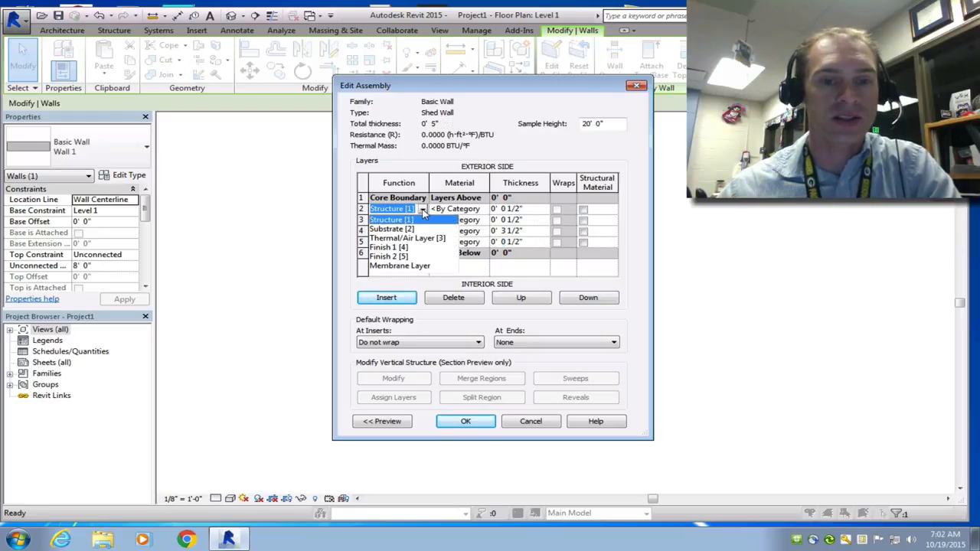
pyautogui.click(402, 247)
pyautogui.click(421, 220)
pyautogui.click(423, 220)
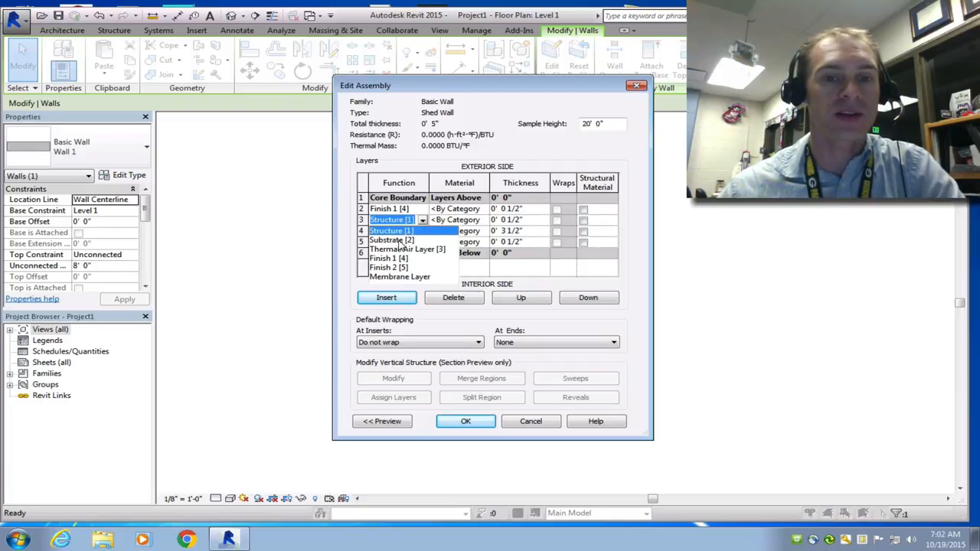
pyautogui.click(391, 239)
pyautogui.click(414, 231)
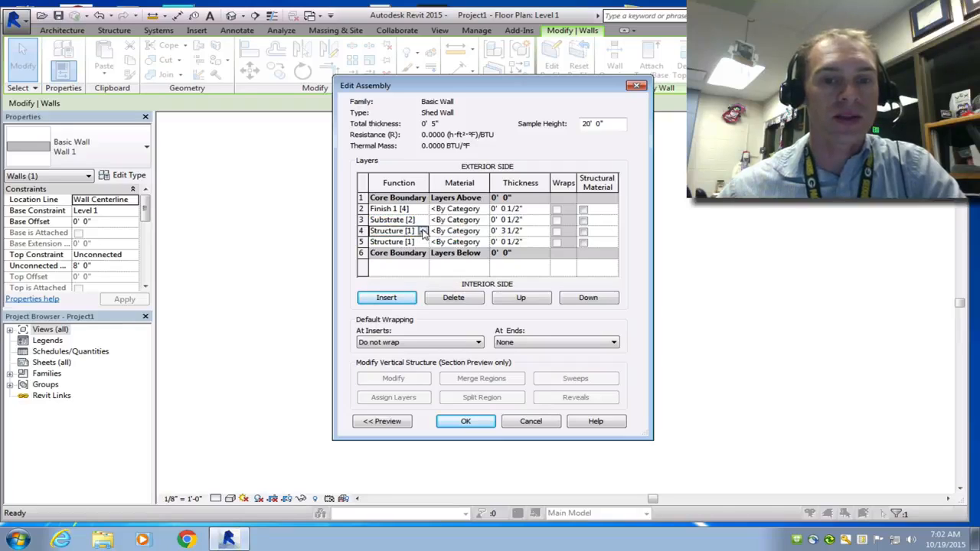
pyautogui.click(423, 231)
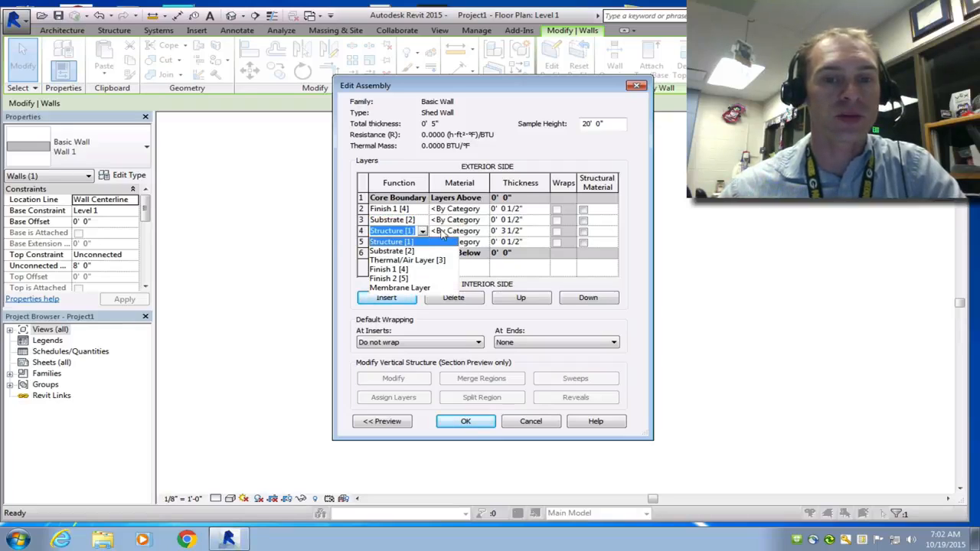
pyautogui.click(455, 230)
pyautogui.click(422, 242)
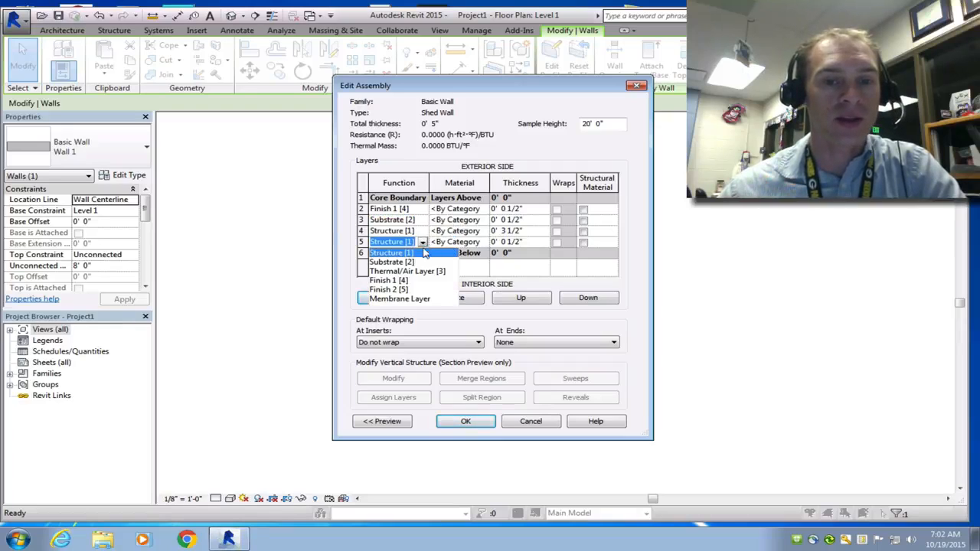
pyautogui.click(403, 291)
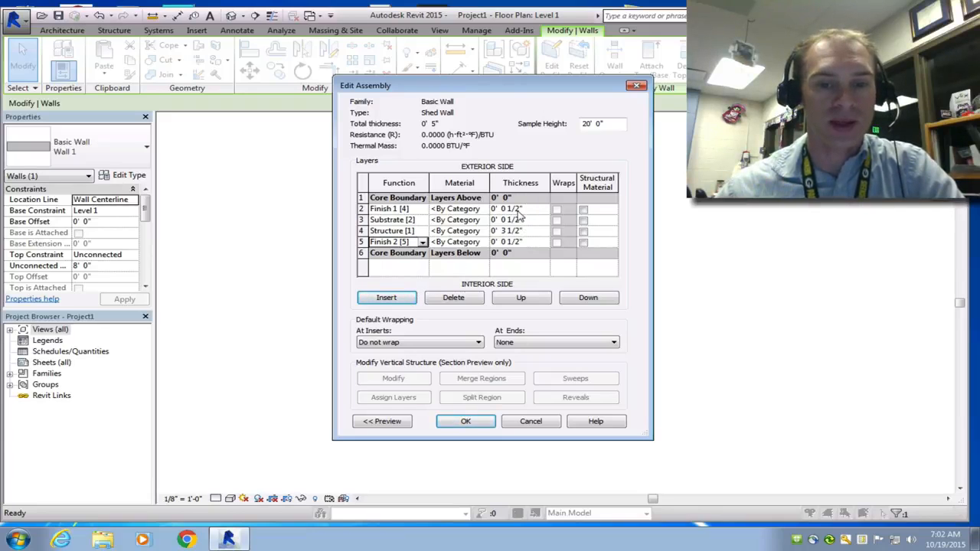
# Step: Add Siding, Clapboard from the Autodesk Wood materials library and assign it to the Finish 1 layer
pyautogui.click(389, 426)
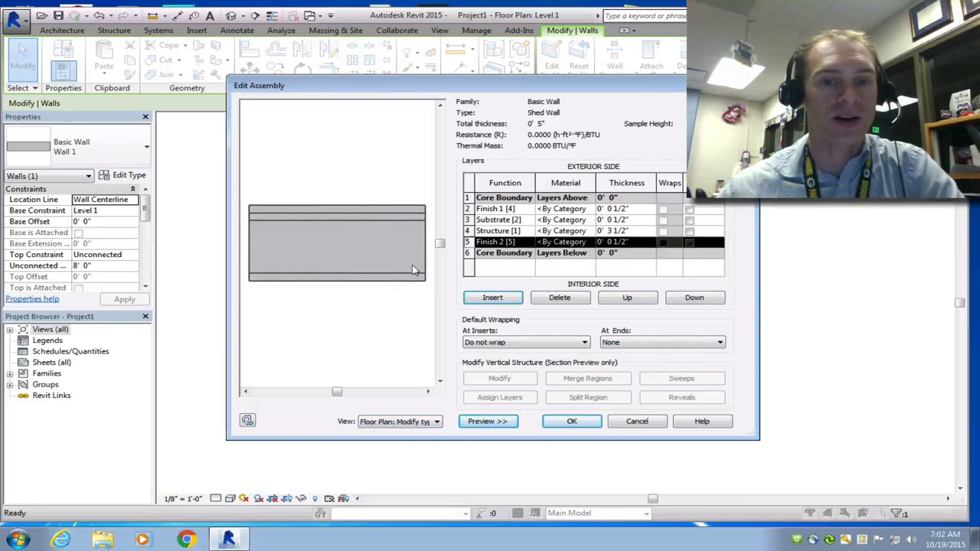
pyautogui.click(592, 211)
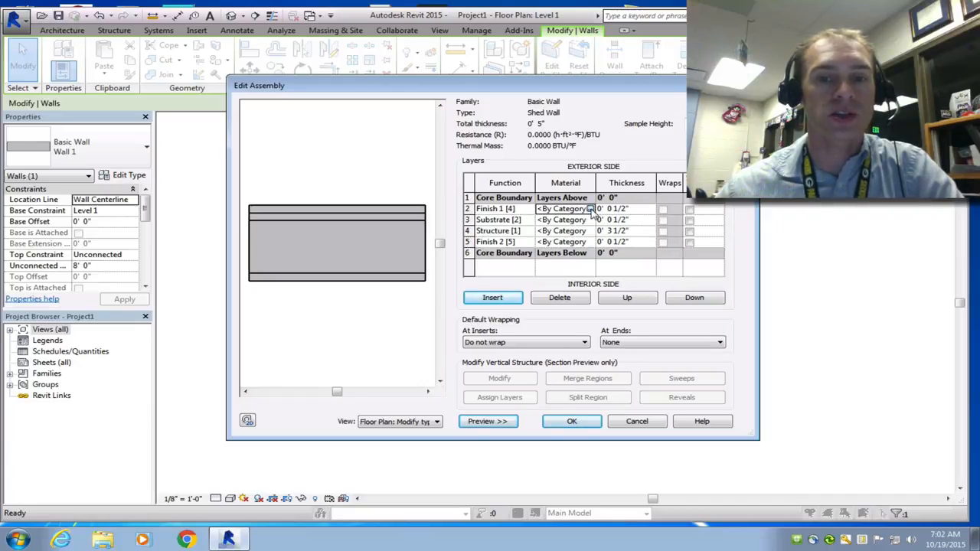
pyautogui.click(590, 210)
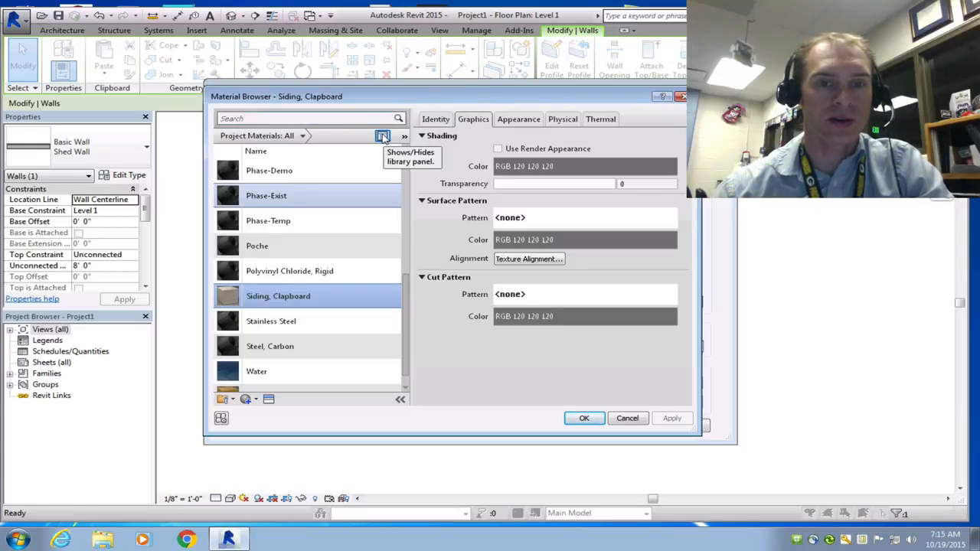
pyautogui.click(382, 136)
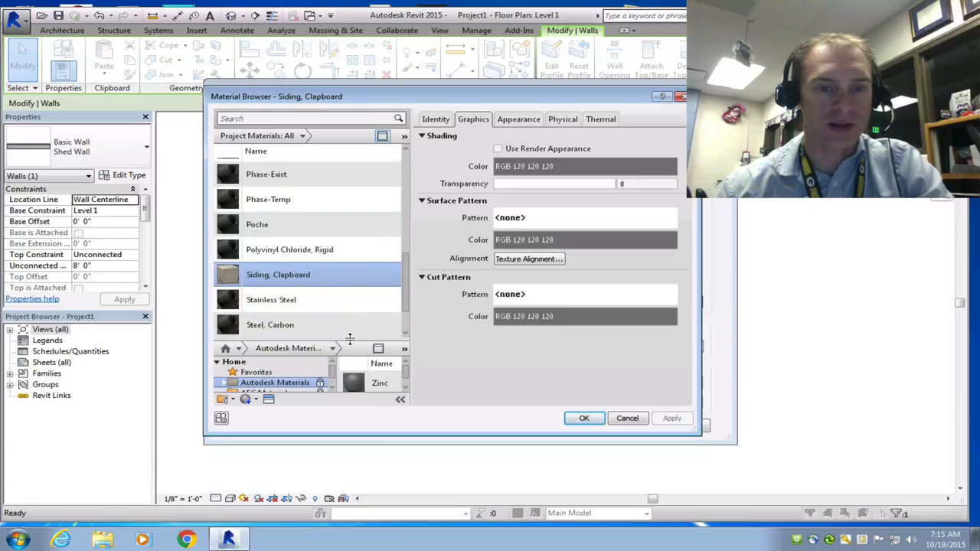
pyautogui.moveTo(349, 334); pyautogui.dragTo(347, 277)
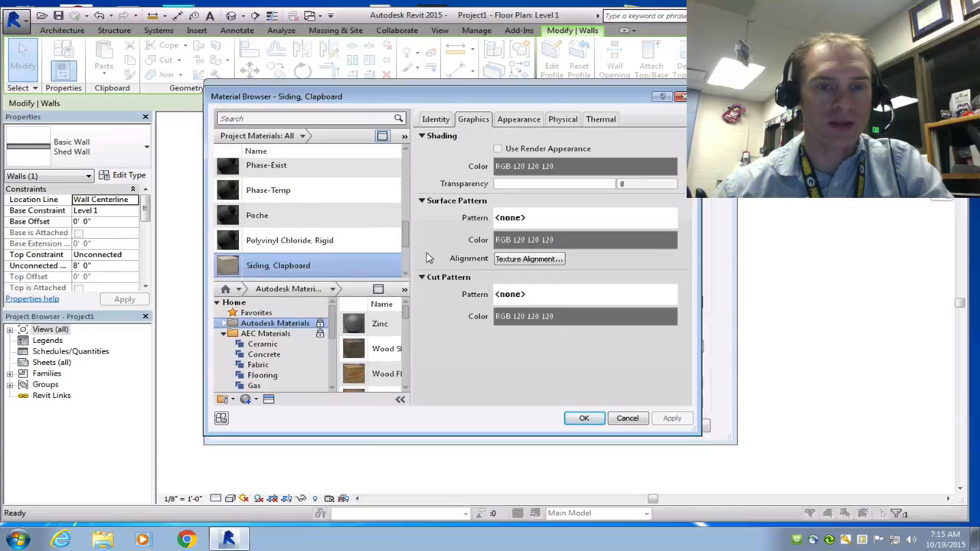
pyautogui.moveTo(411, 248); pyautogui.dragTo(507, 245)
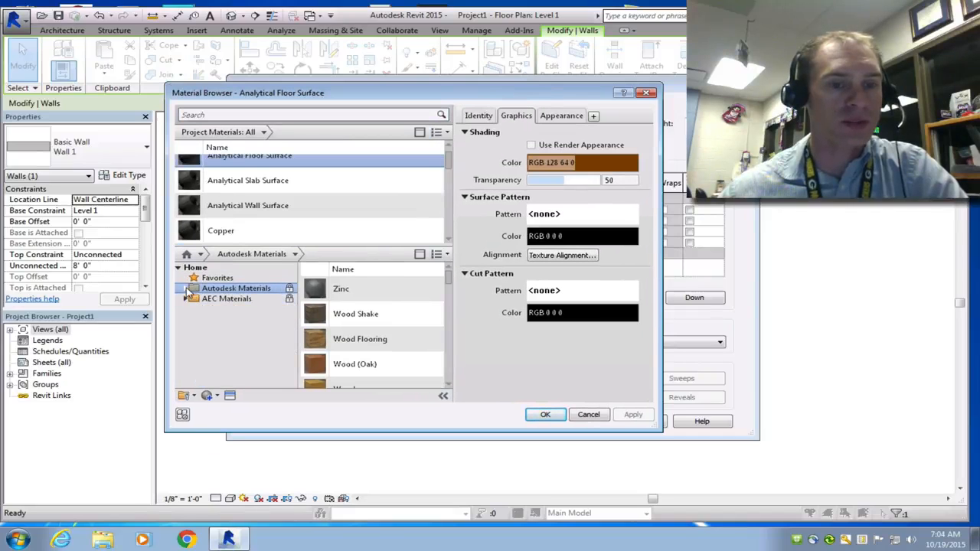
pyautogui.click(186, 288)
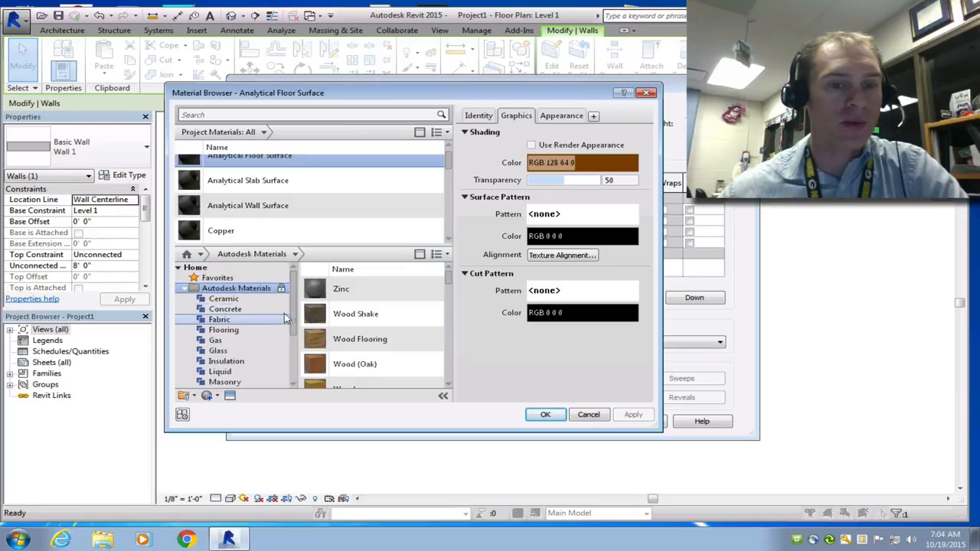
pyautogui.moveTo(292, 317); pyautogui.dragTo(292, 366)
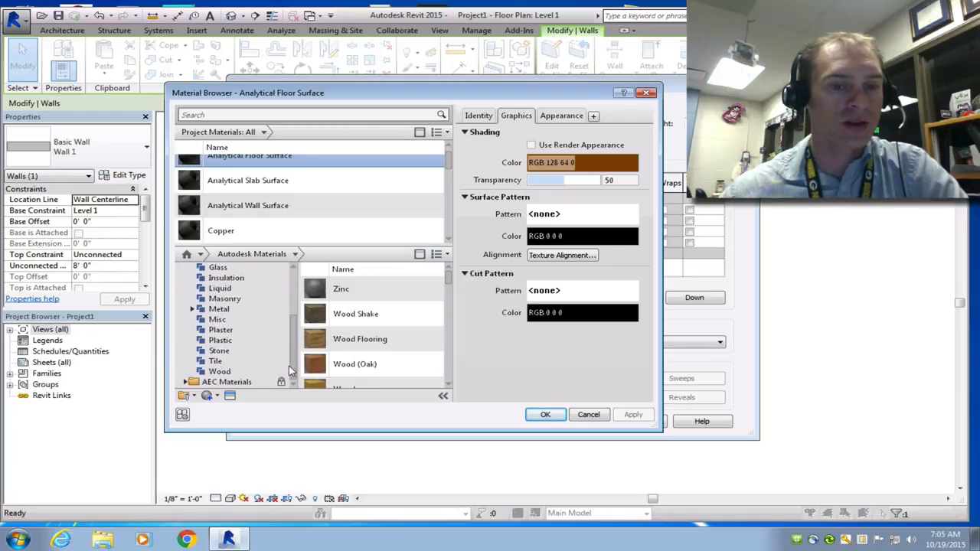
pyautogui.click(228, 372)
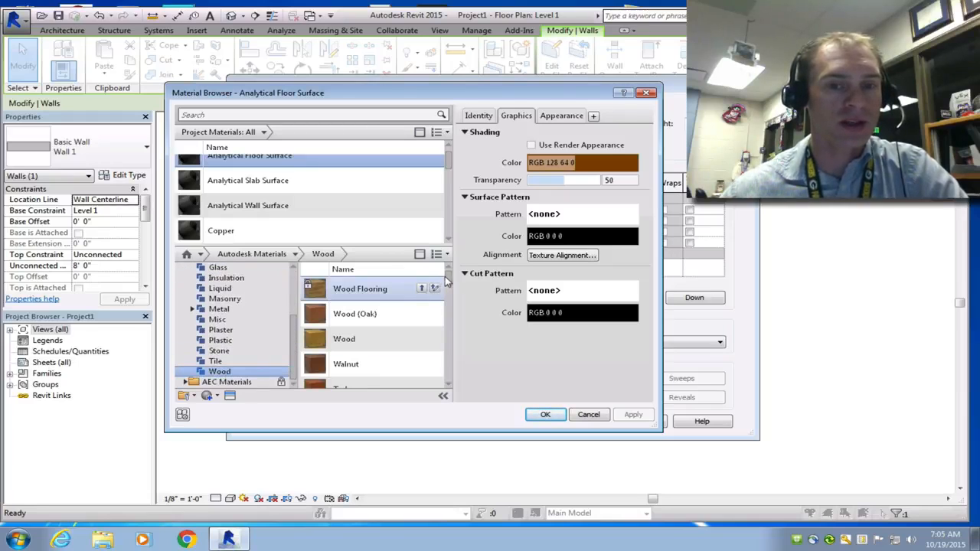
pyautogui.moveTo(449, 282); pyautogui.dragTo(450, 309)
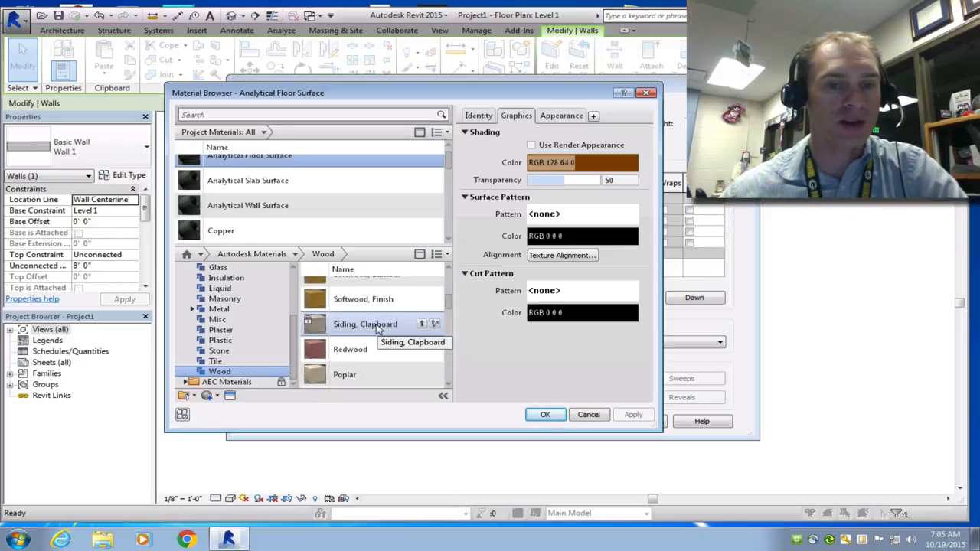
pyautogui.click(423, 324)
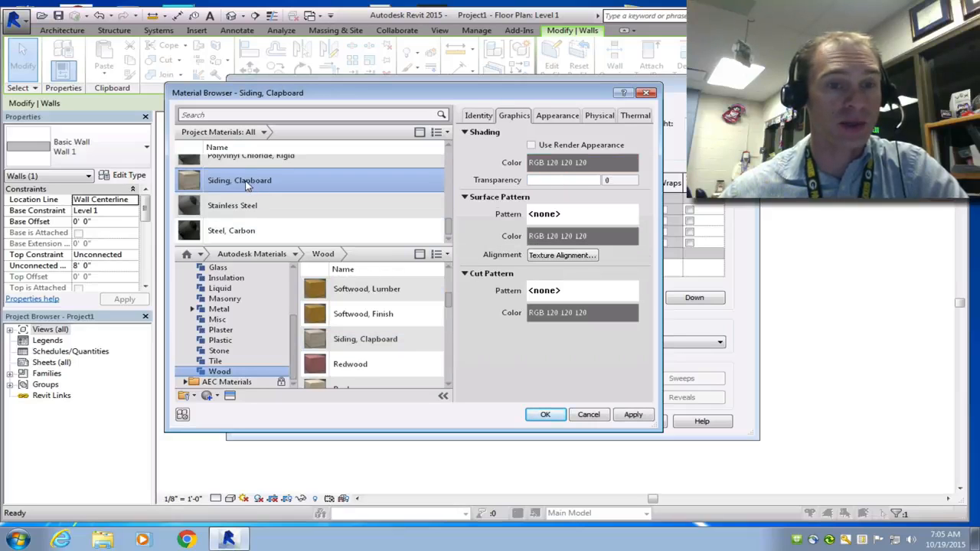
pyautogui.click(629, 415)
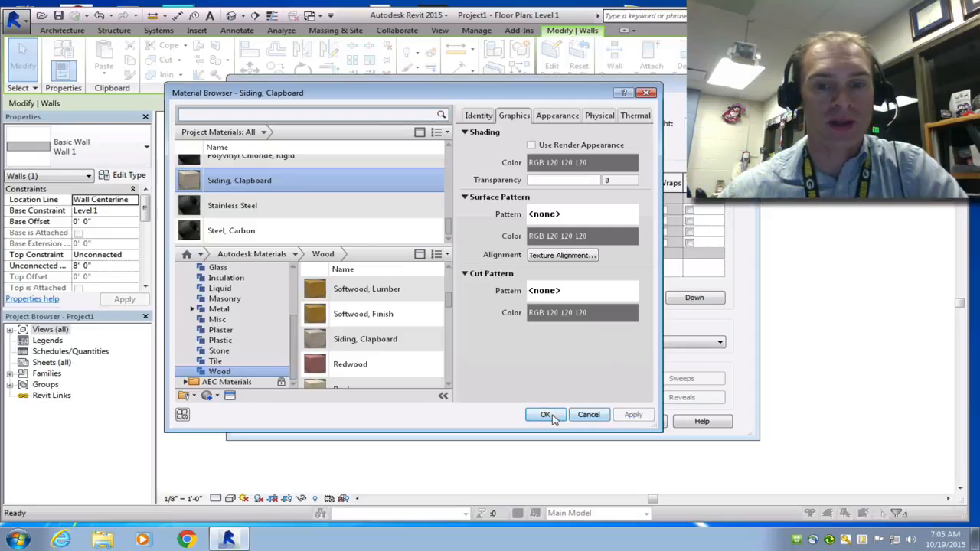
pyautogui.click(545, 415)
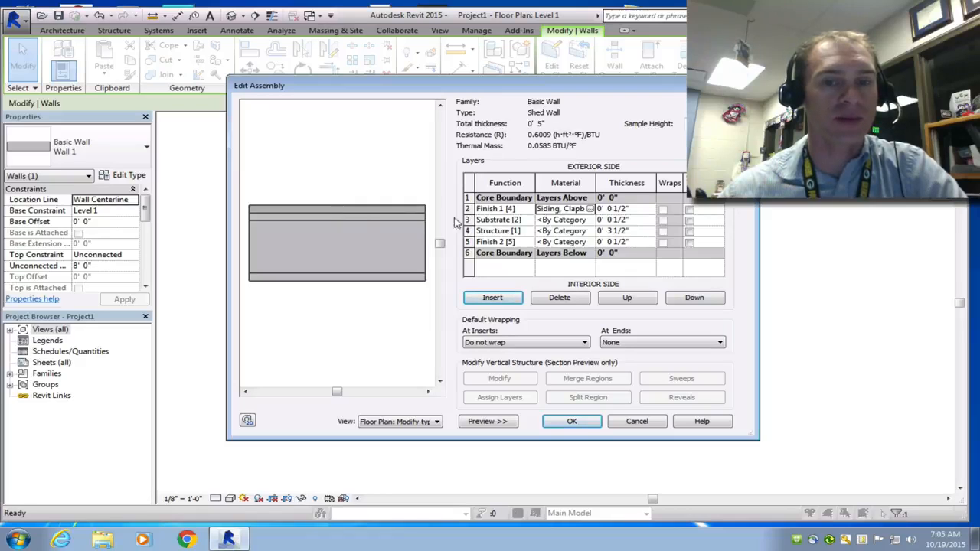
# Step: Add Wood from the Autodesk materials library and assign it to the Substrate and Structure layers
pyautogui.click(588, 219)
pyautogui.click(590, 220)
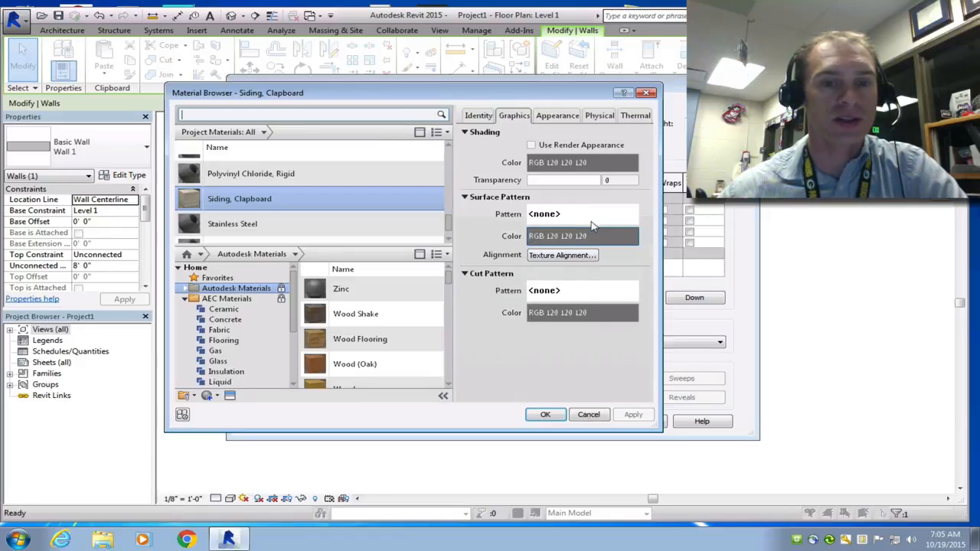
pyautogui.click(448, 385)
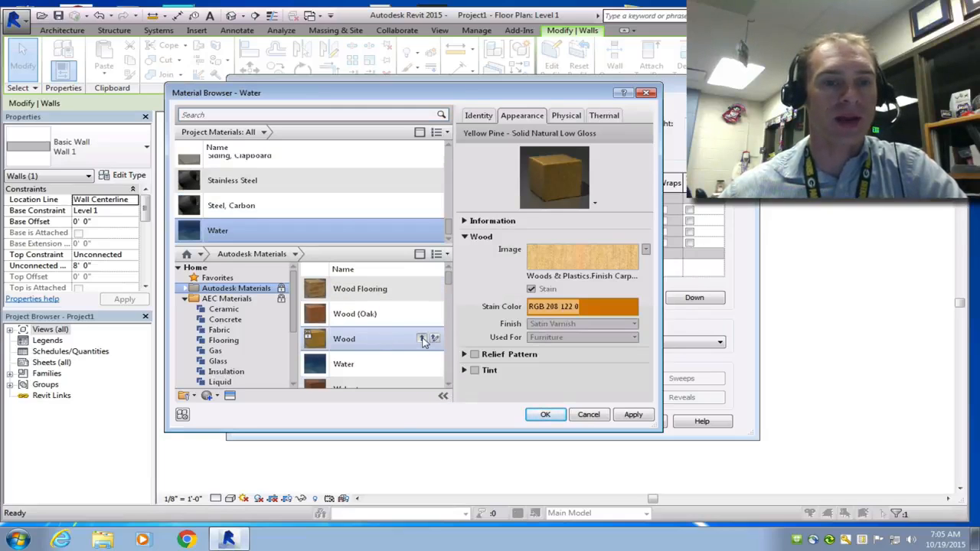
pyautogui.click(422, 340)
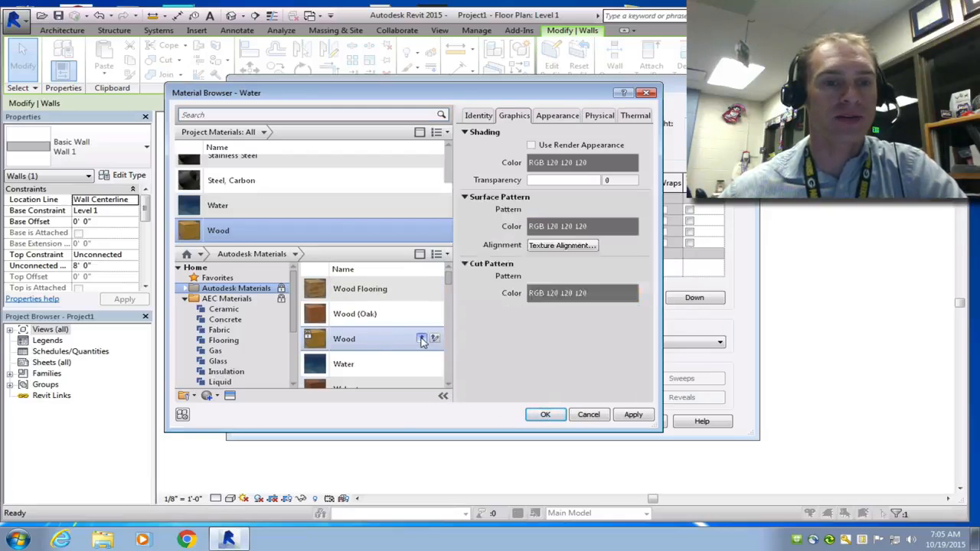
pyautogui.click(632, 414)
pyautogui.click(547, 414)
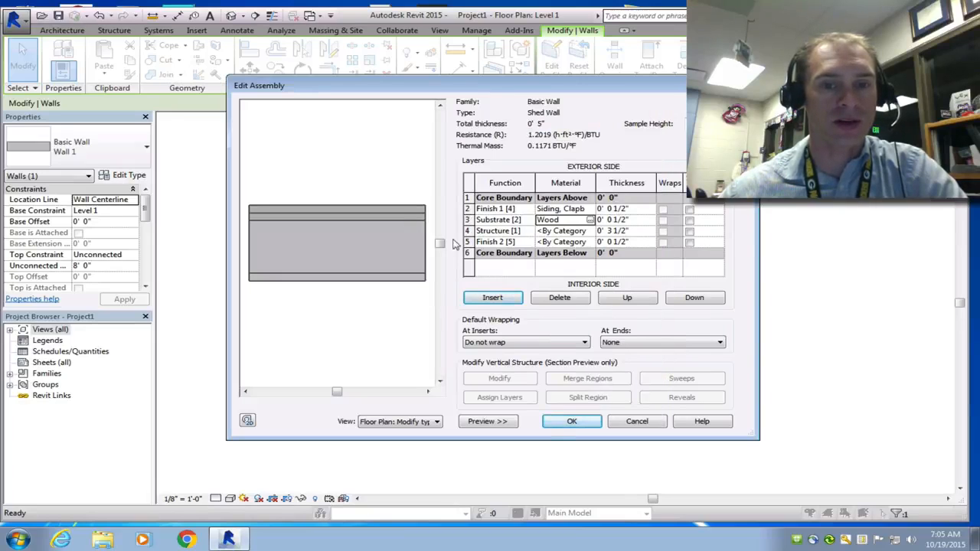
pyautogui.click(589, 221)
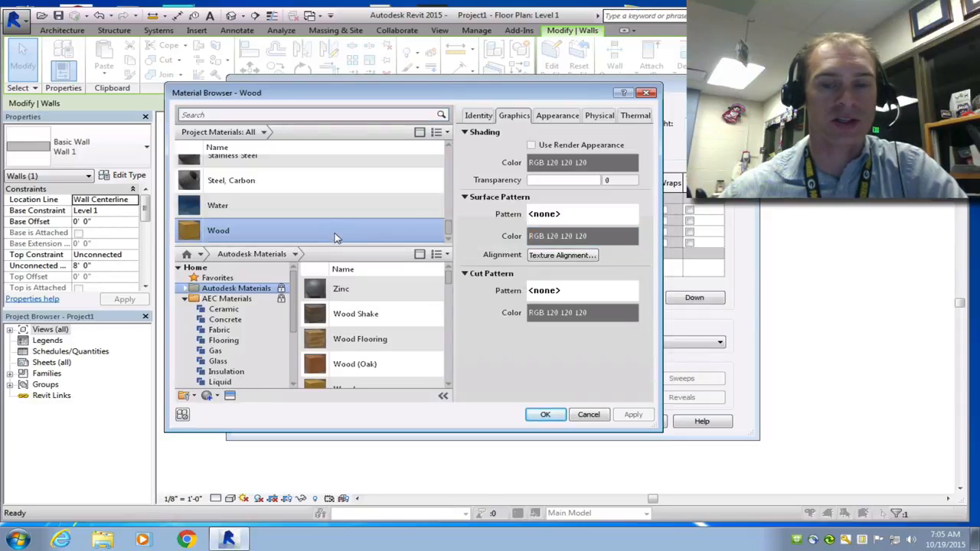
pyautogui.click(545, 414)
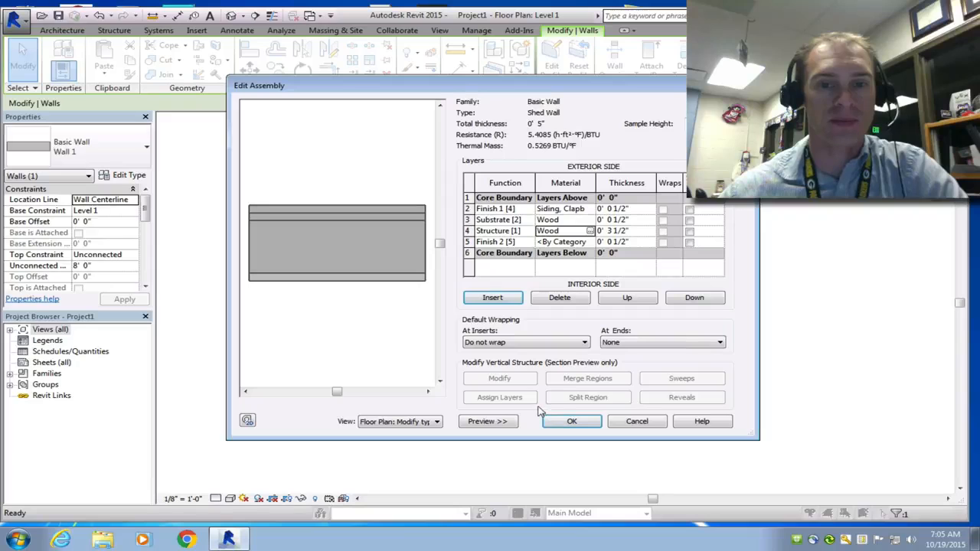
# Step: Add Gypsum Wall Board from the AEC Materials Plaster library, assign it to the Finish 2 layer, and confirm the Shed Wall type
pyautogui.click(589, 230)
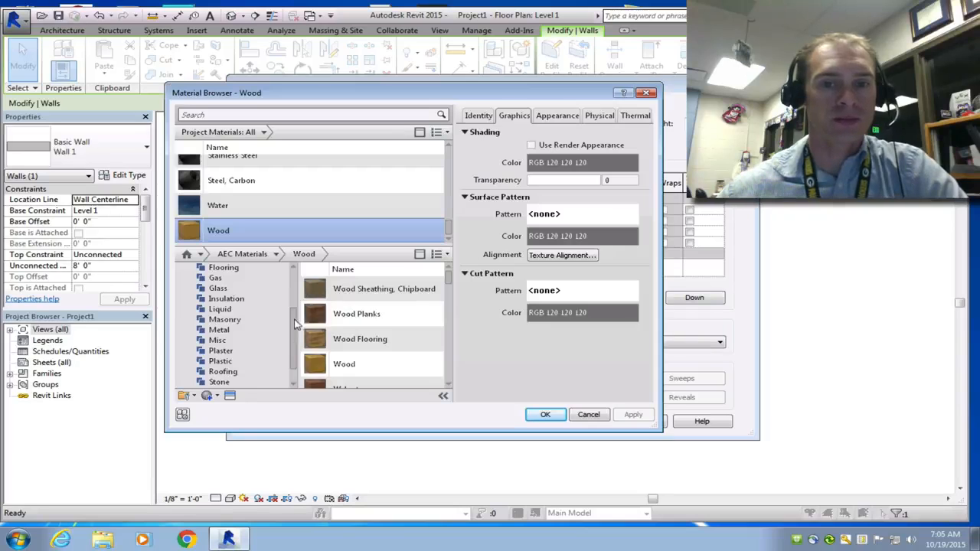
pyautogui.click(255, 354)
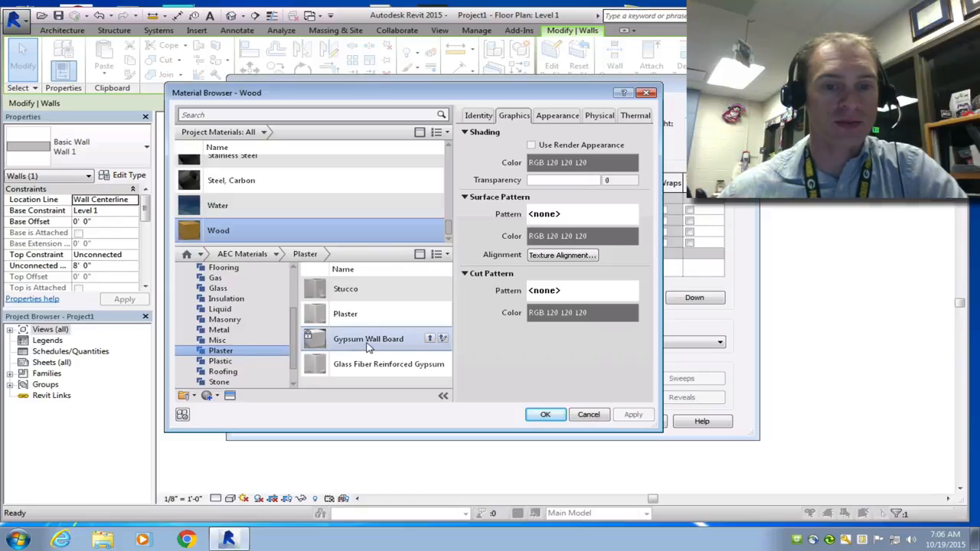
pyautogui.click(425, 340)
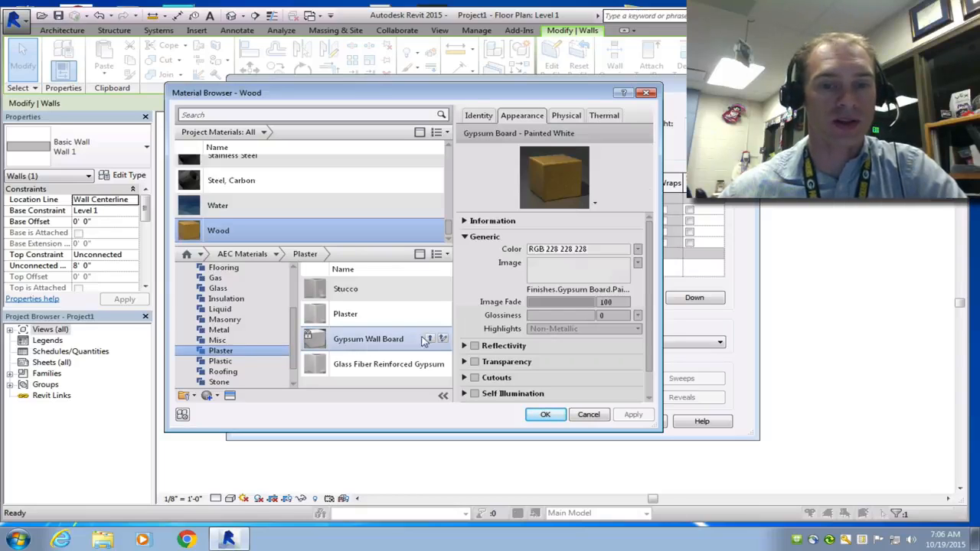
pyautogui.click(429, 339)
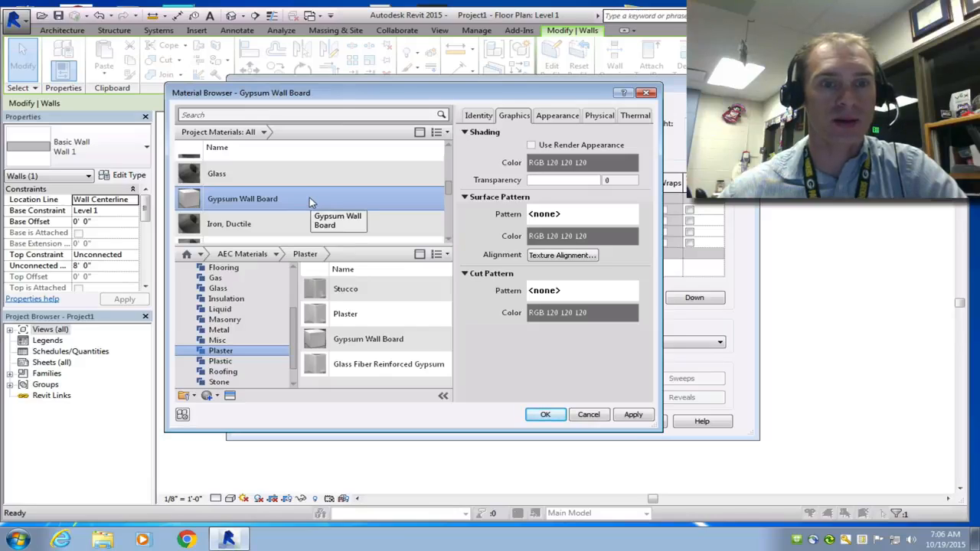
pyautogui.click(551, 415)
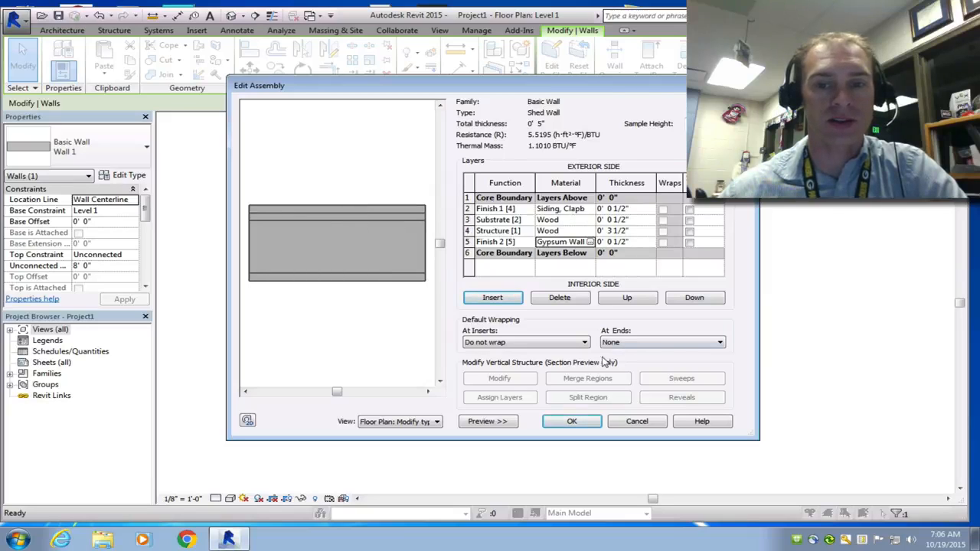
pyautogui.click(587, 423)
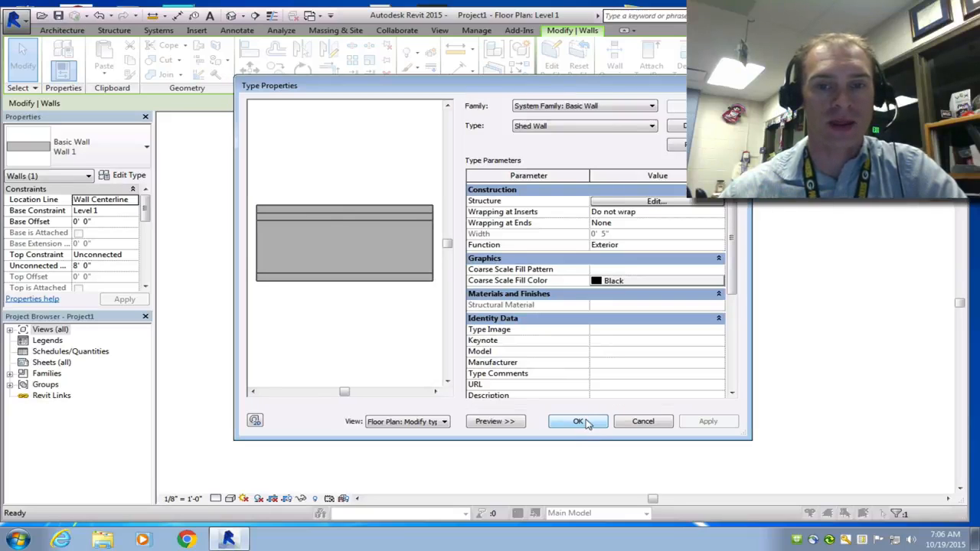
pyautogui.click(589, 423)
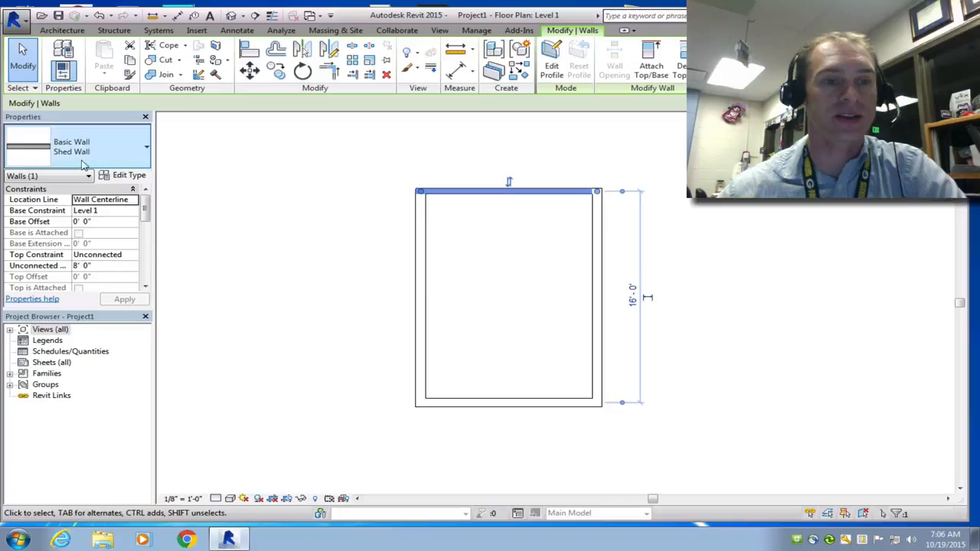
# Step: Reopen the Shed Wall type's structure to review its layers, then close without changes
pyautogui.click(112, 175)
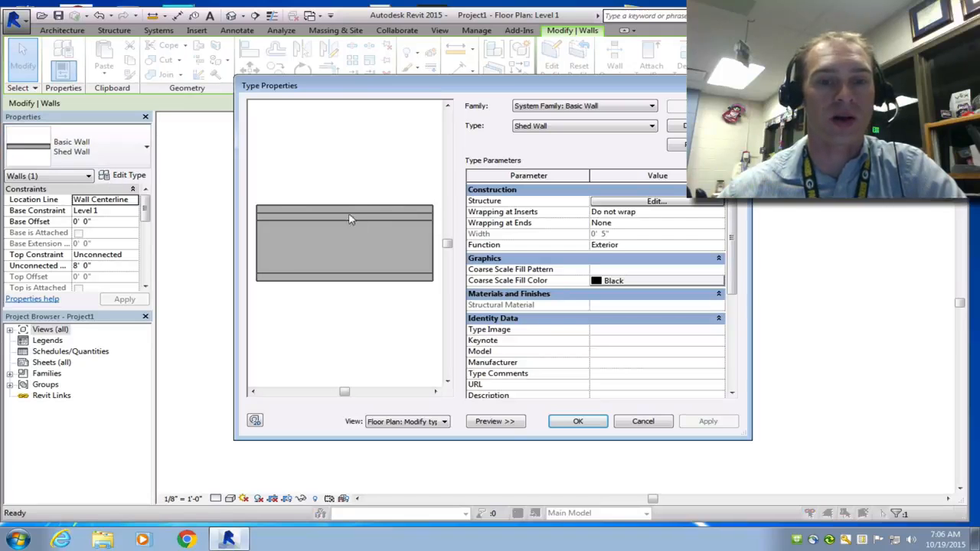
pyautogui.click(655, 201)
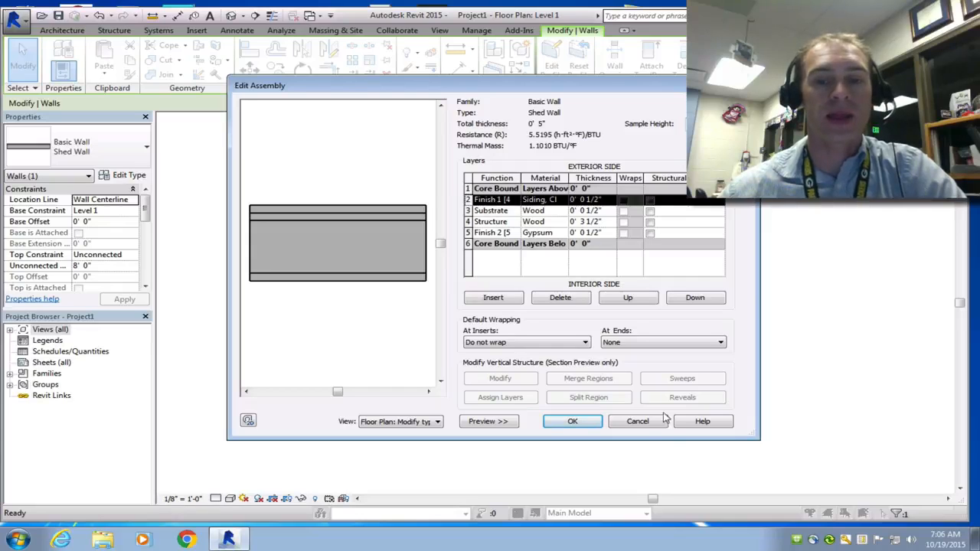
pyautogui.click(634, 422)
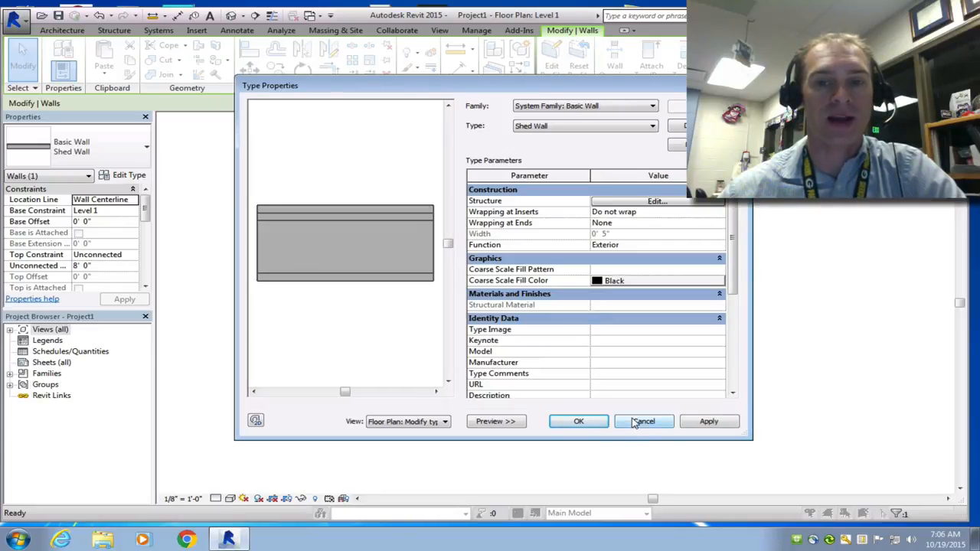
pyautogui.click(642, 422)
# Step: Change the bottom and left walls of the shed to the Shed Wall type
pyautogui.click(599, 277)
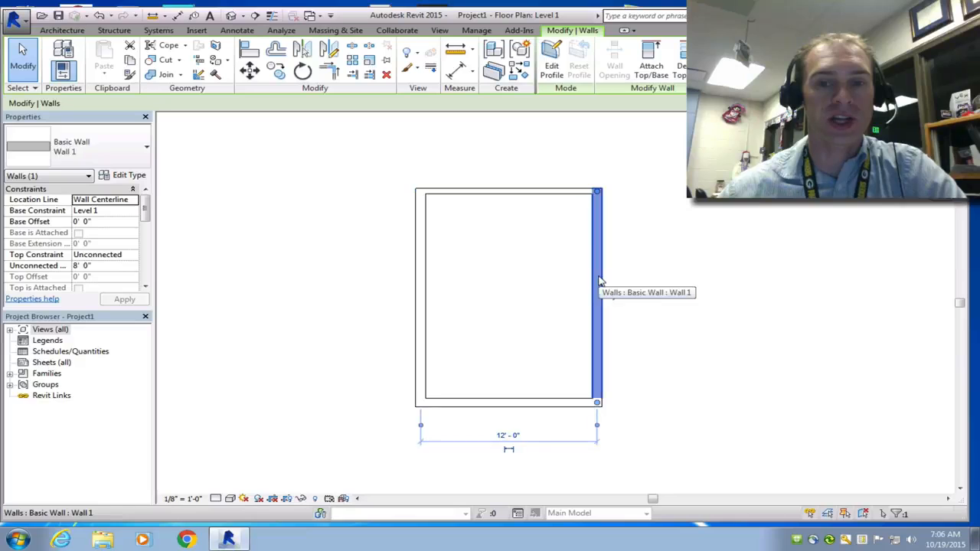
pyautogui.click(132, 156)
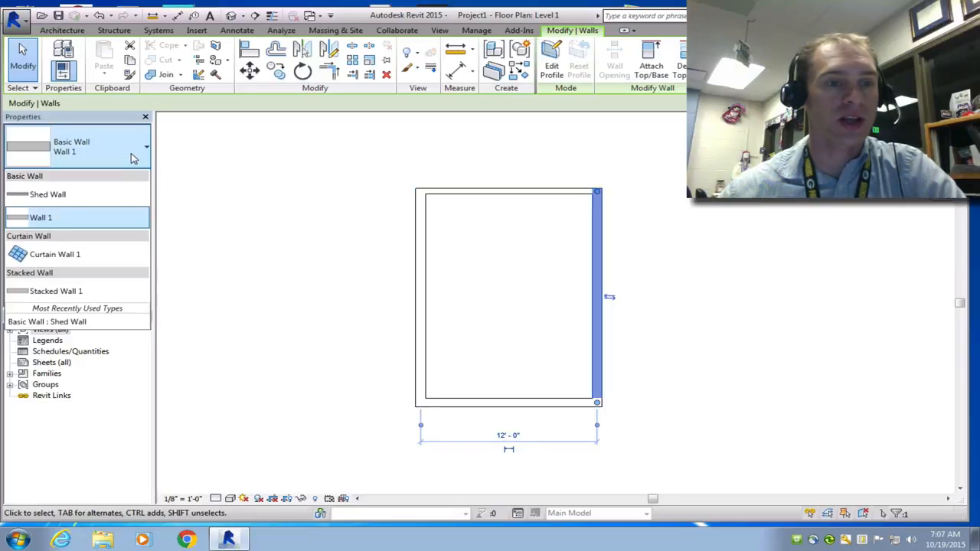
pyautogui.click(503, 403)
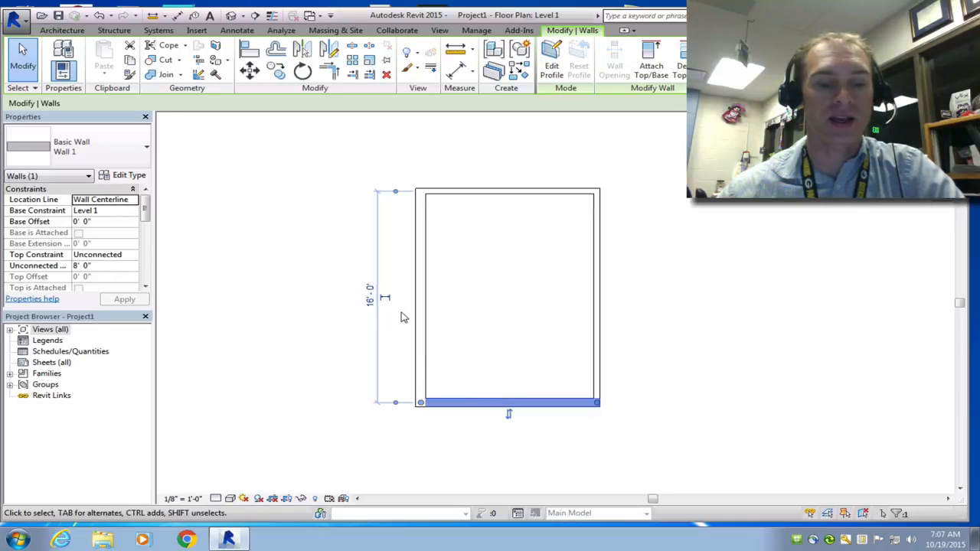
pyautogui.keyDown('ctrl'); pyautogui.click(423, 297); pyautogui.keyUp('ctrl')
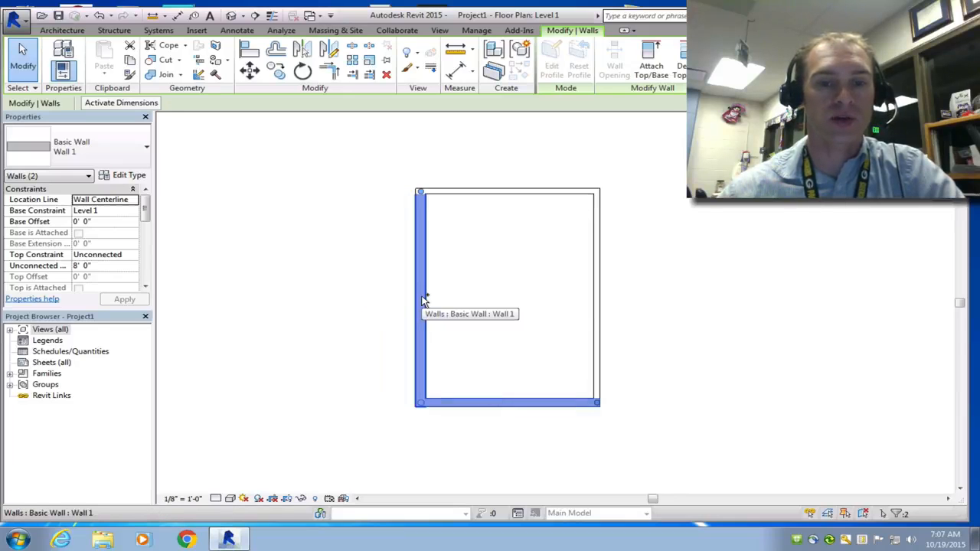
pyautogui.click(111, 163)
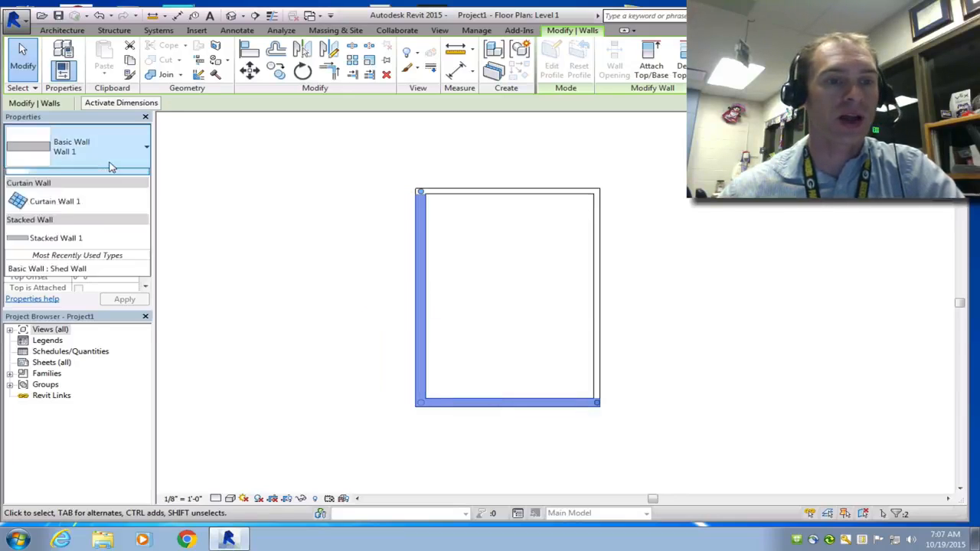
pyautogui.click(98, 191)
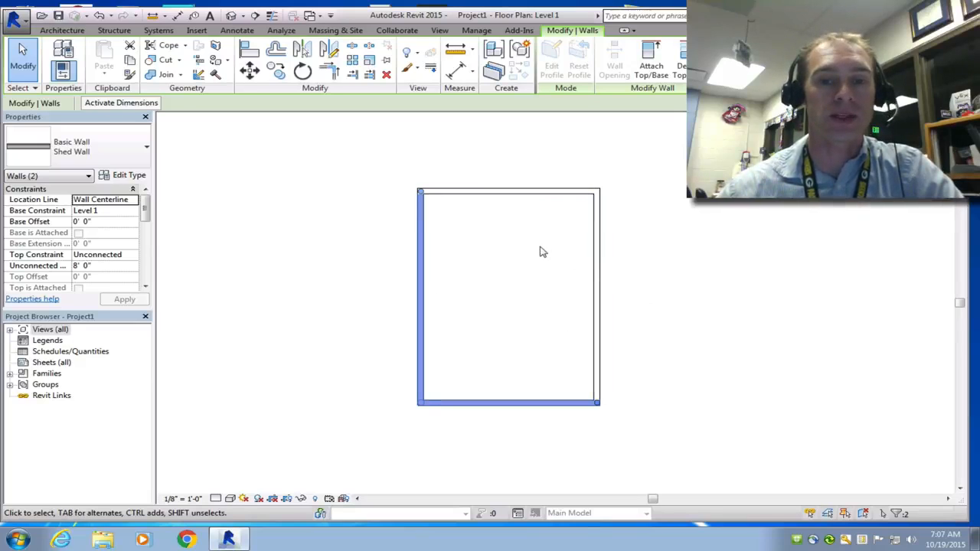
pyautogui.press('Escape')
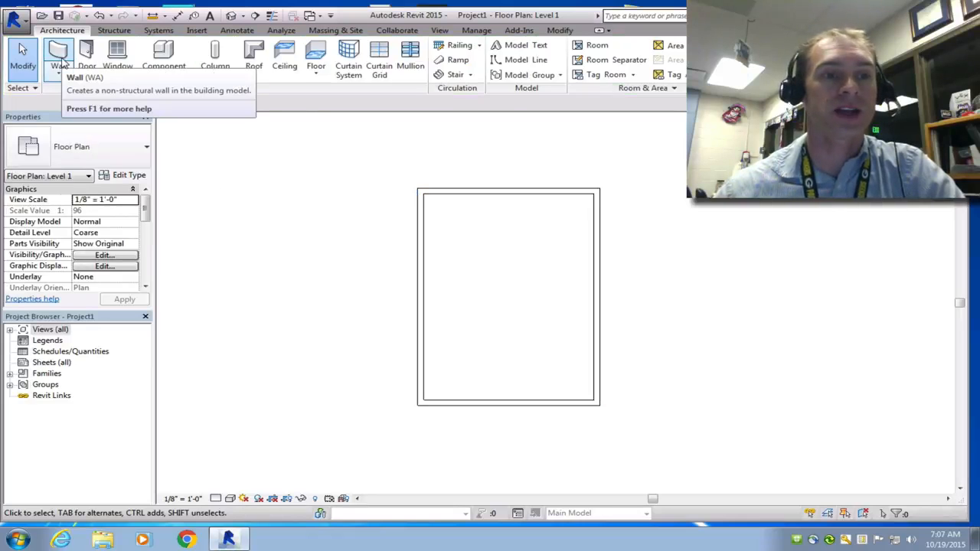
# Step: Start the Wall tool with the Shed Wall type and duplicate it as a new type named Interior Shed Wall
pyautogui.click(58, 55)
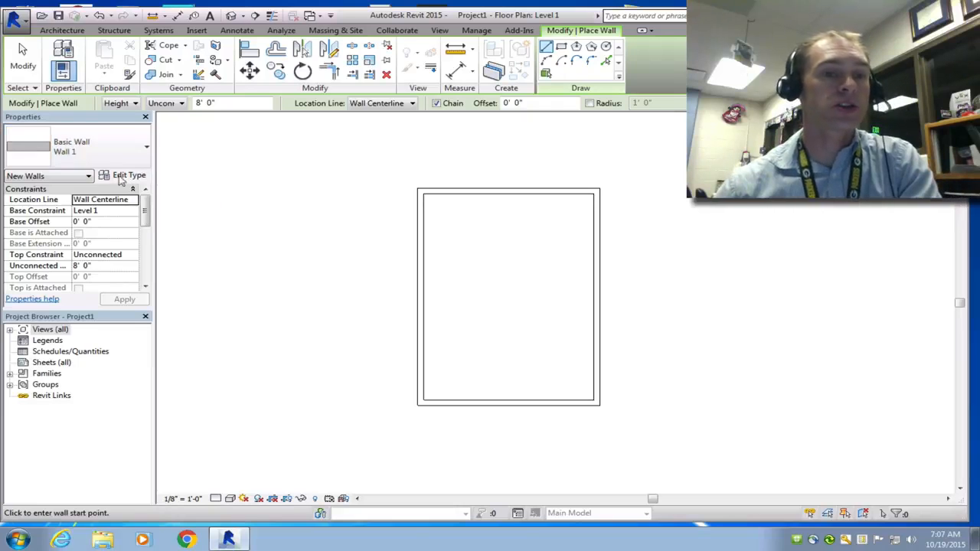
pyautogui.click(115, 147)
pyautogui.click(101, 191)
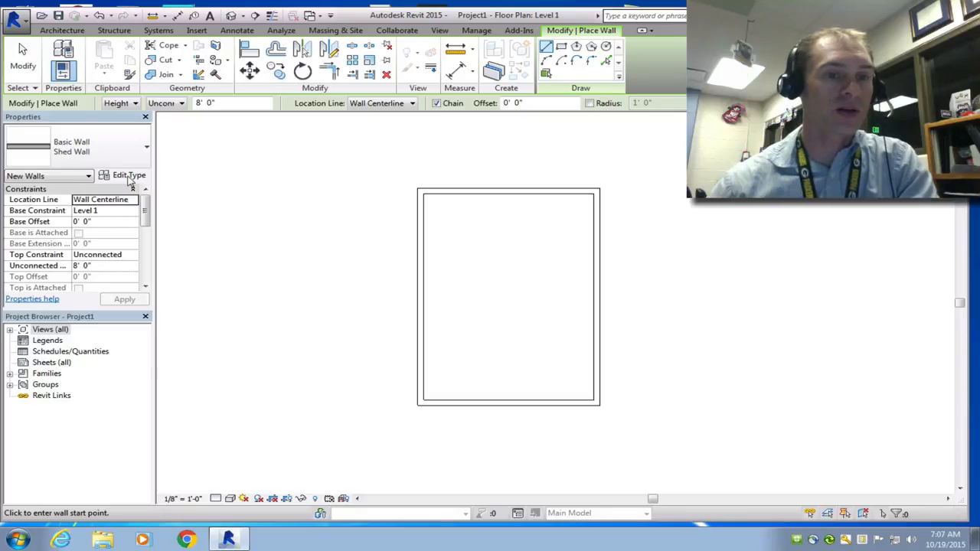
pyautogui.click(128, 178)
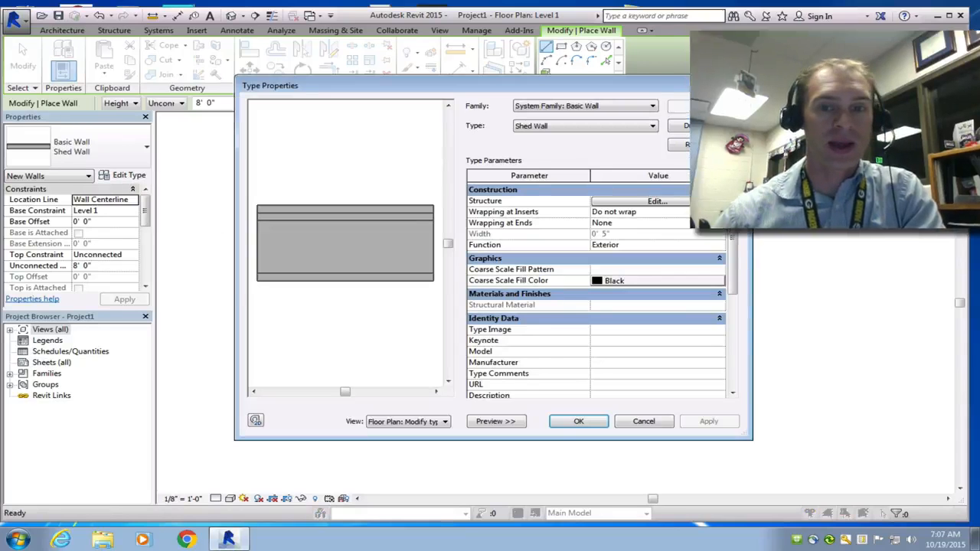
pyautogui.click(704, 126)
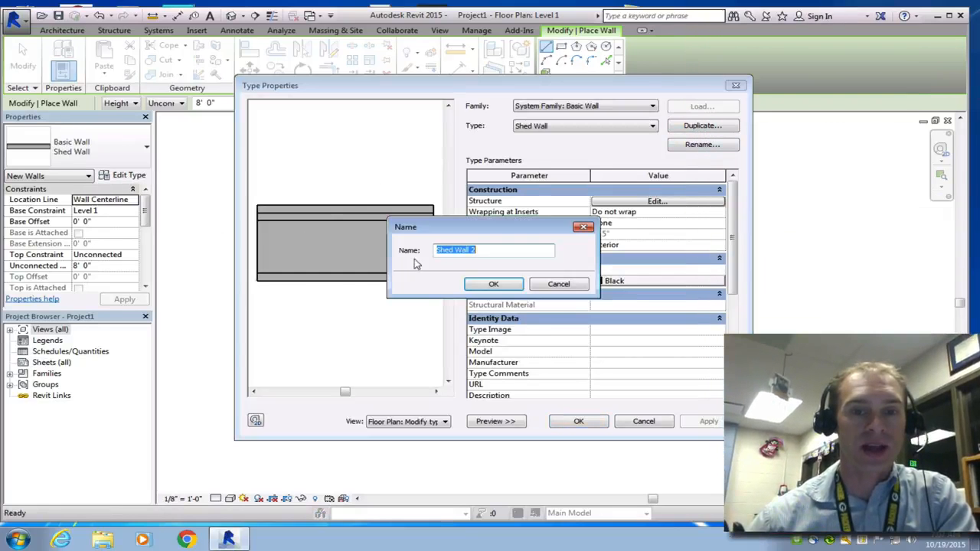
pyautogui.click(438, 250)
pyautogui.write('Interior')
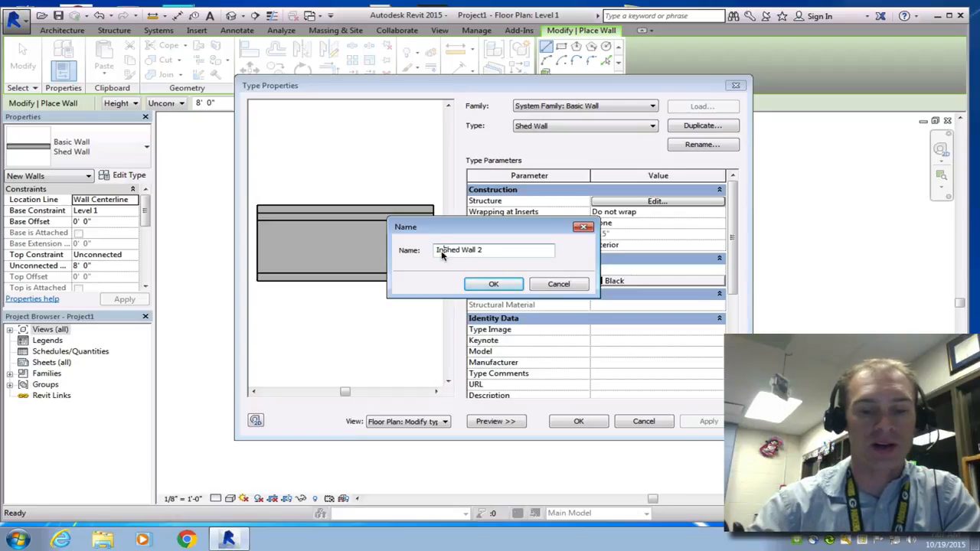
pyautogui.press('End')
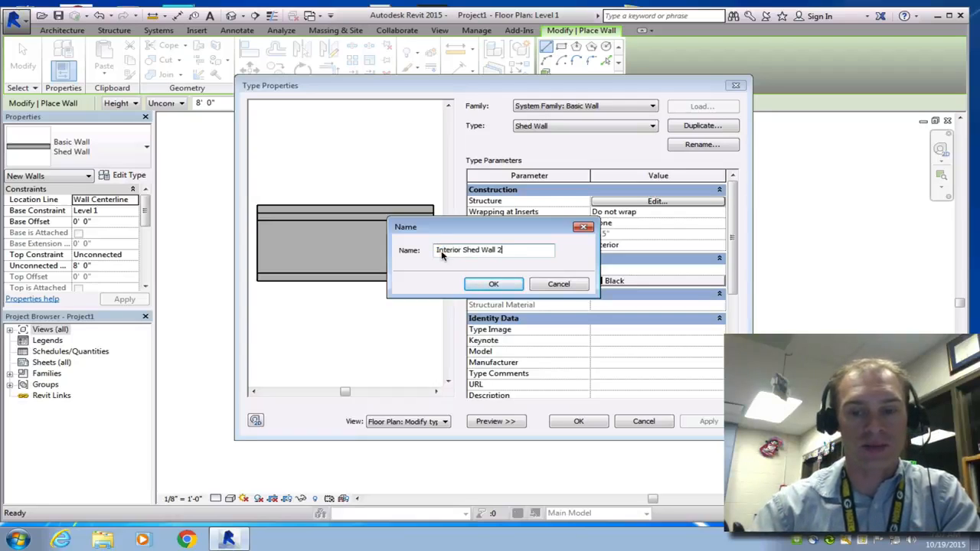
pyautogui.press('BackSpace')
pyautogui.press('BackSpace')
pyautogui.click(511, 285)
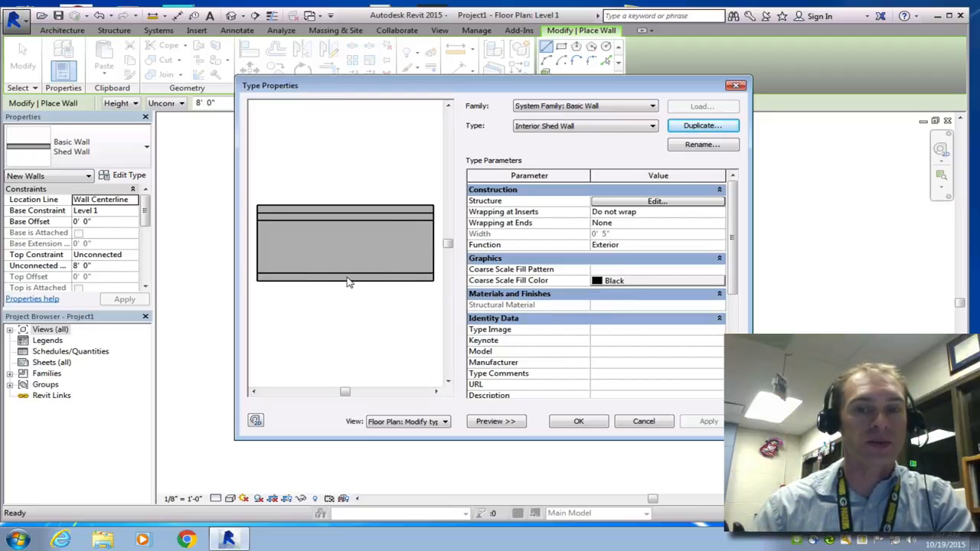
# Step: Delete the siding Finish 1 layer and the wood Substrate layer from the Interior Shed Wall structure
pyautogui.click(623, 202)
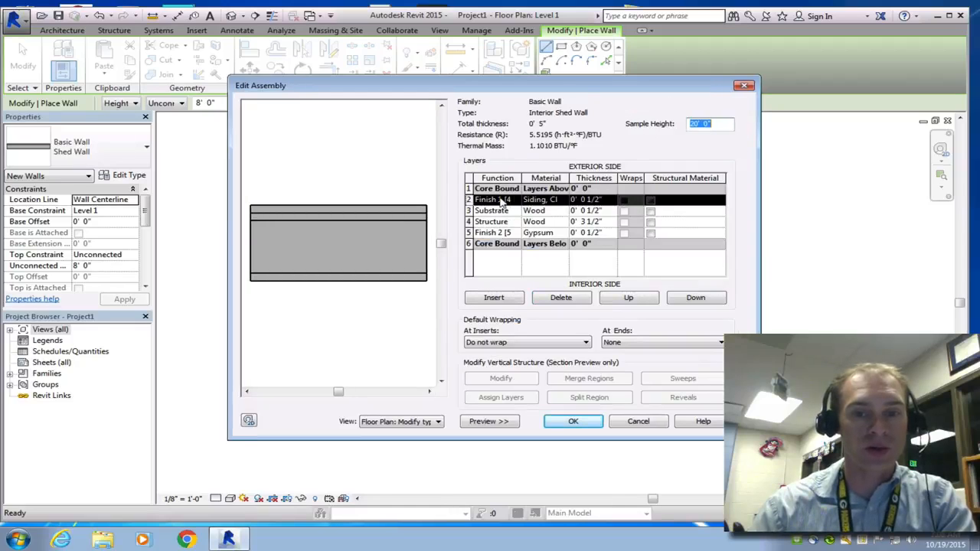
pyautogui.click(548, 300)
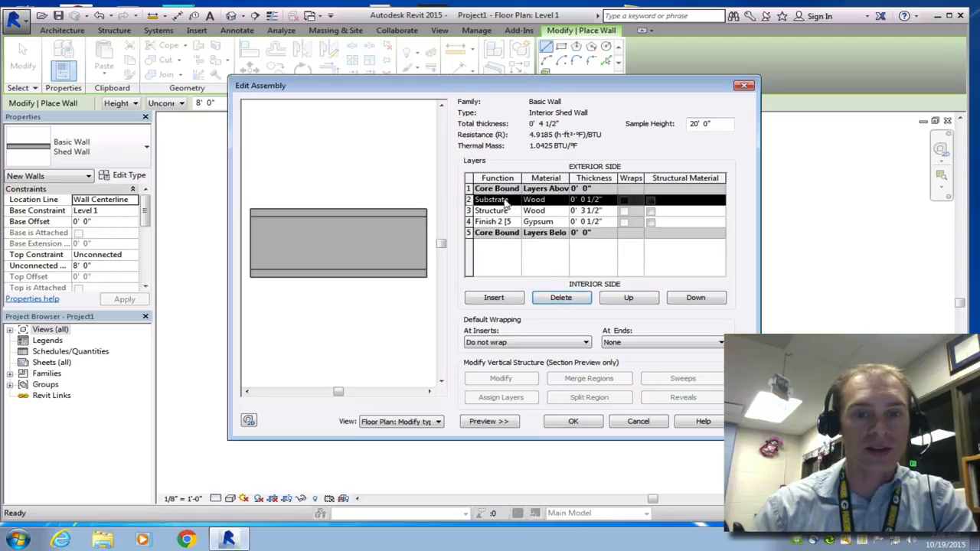
pyautogui.click(552, 300)
# Step: Insert a new exterior-side layer with function Finish 2 [5] and Gypsum Wall Board material, then confirm the type
pyautogui.click(494, 298)
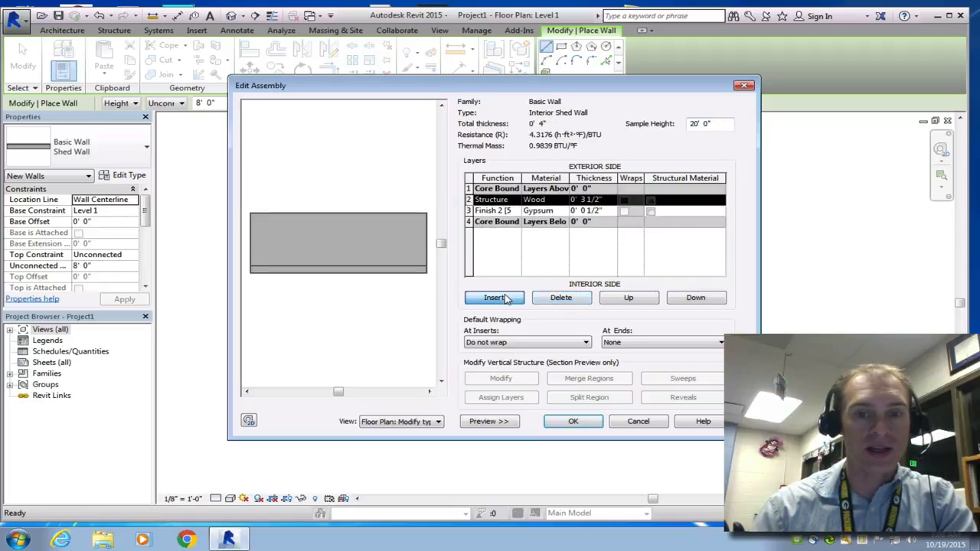
pyautogui.click(584, 199)
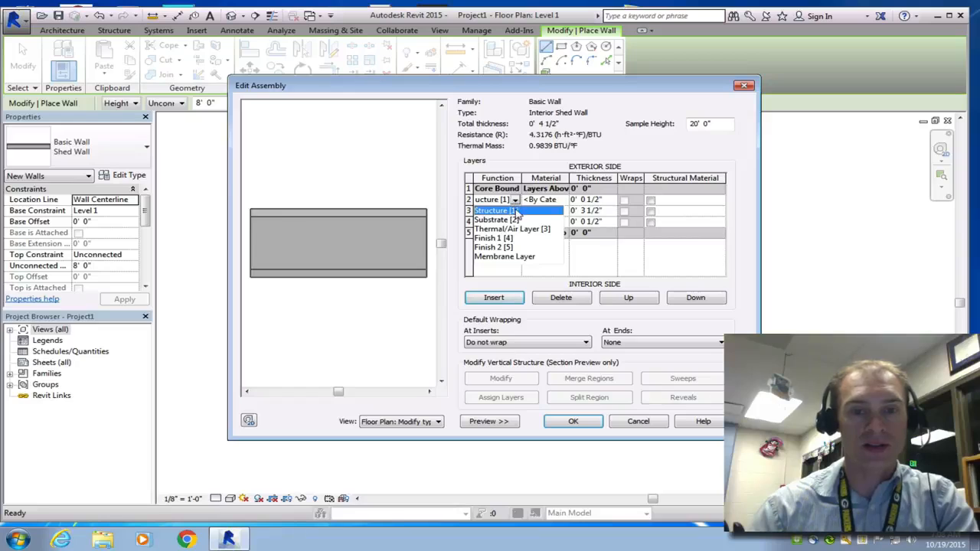
pyautogui.click(508, 249)
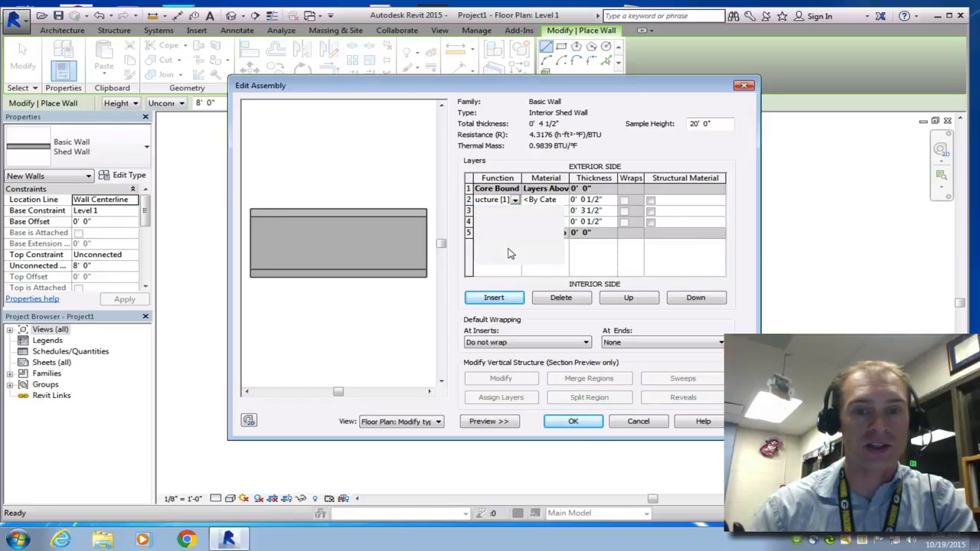
pyautogui.click(568, 201)
pyautogui.click(565, 200)
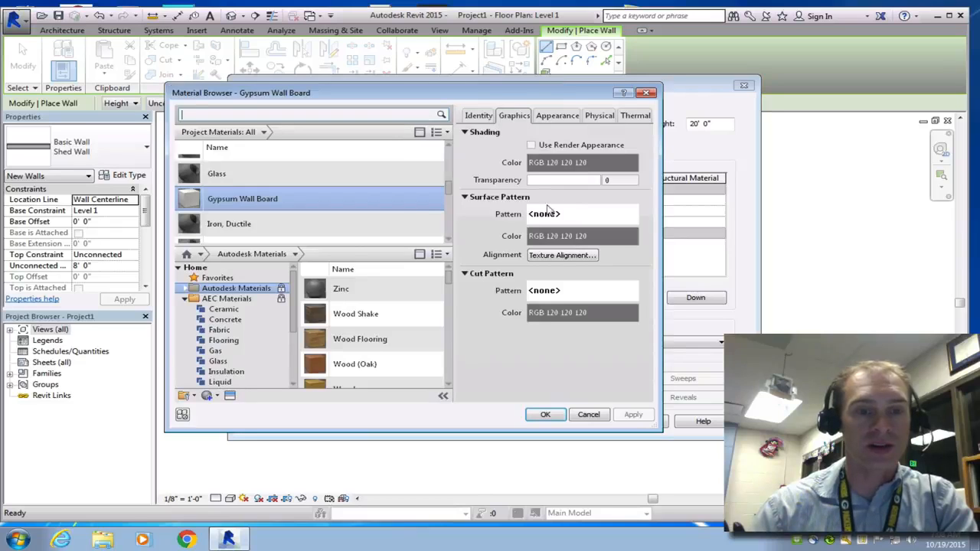
pyautogui.click(545, 415)
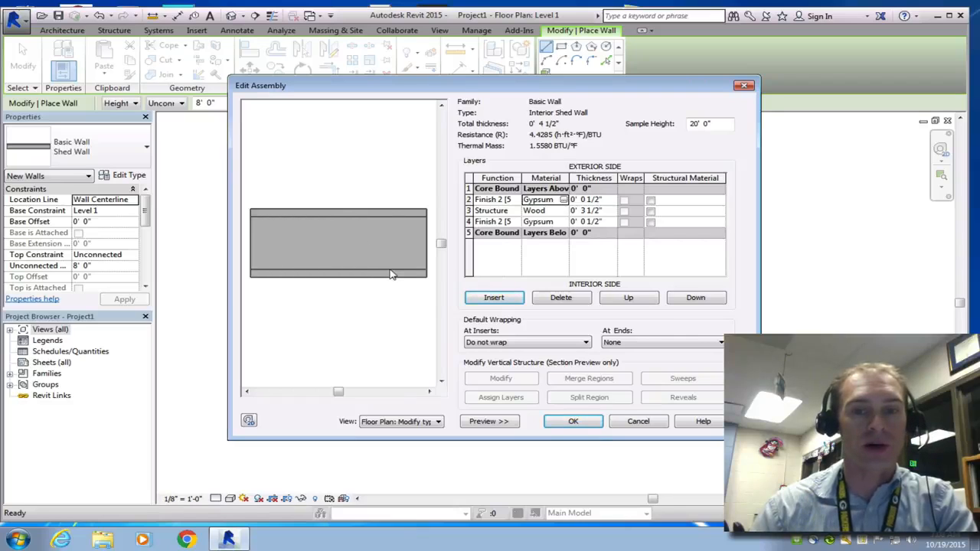
pyautogui.click(577, 425)
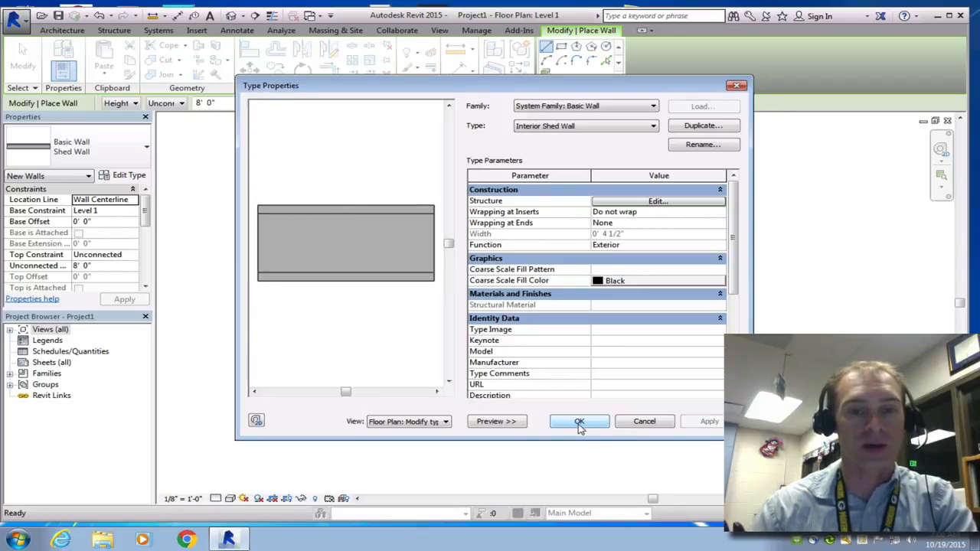
pyautogui.click(597, 423)
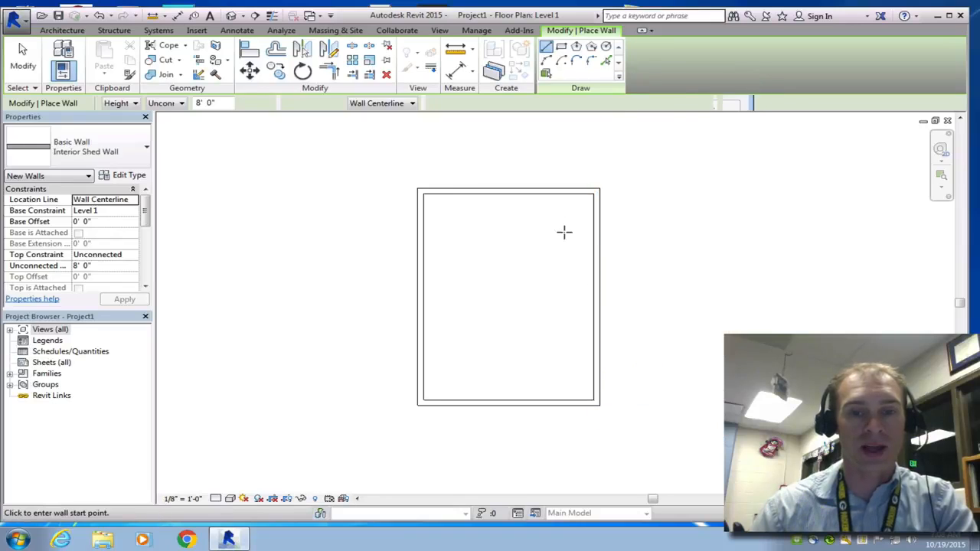
# Step: Draw an interior wall from the top wall down about 4' 6", then across to the left wall, and exit the tool
pyautogui.click(483, 196)
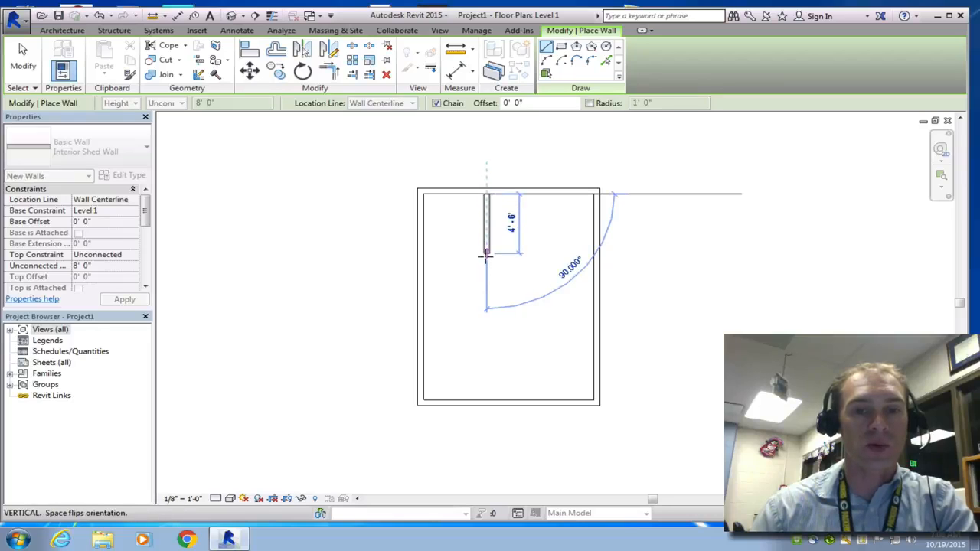
pyautogui.click(486, 253)
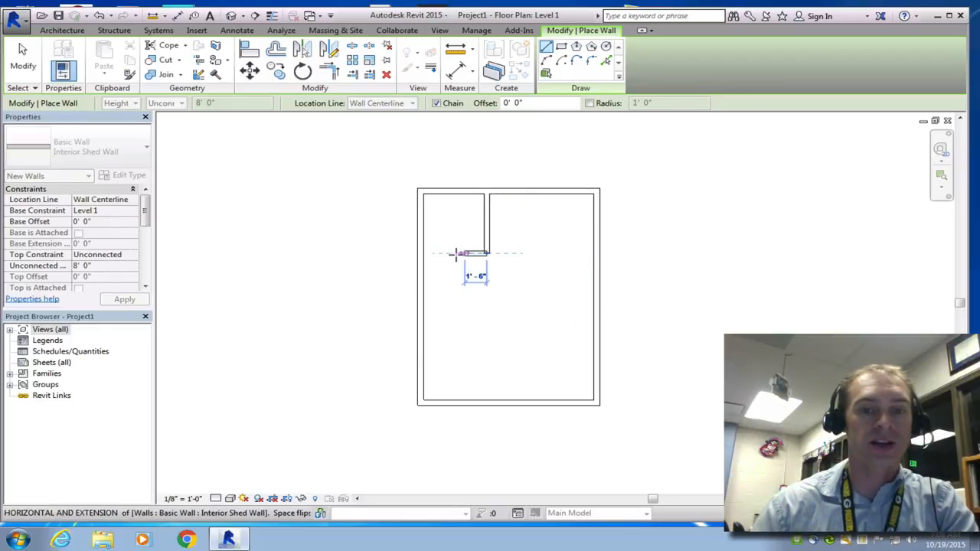
pyautogui.click(425, 254)
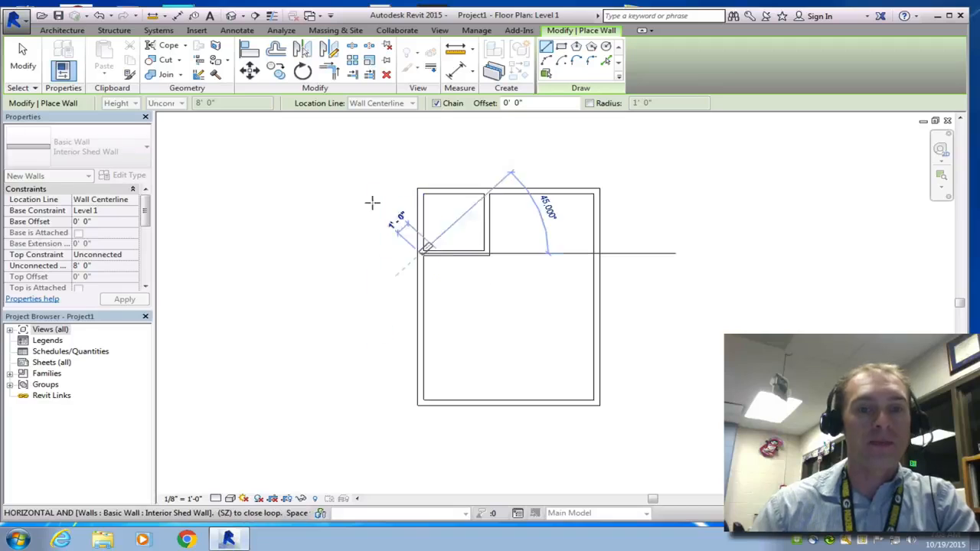
pyautogui.click(25, 60)
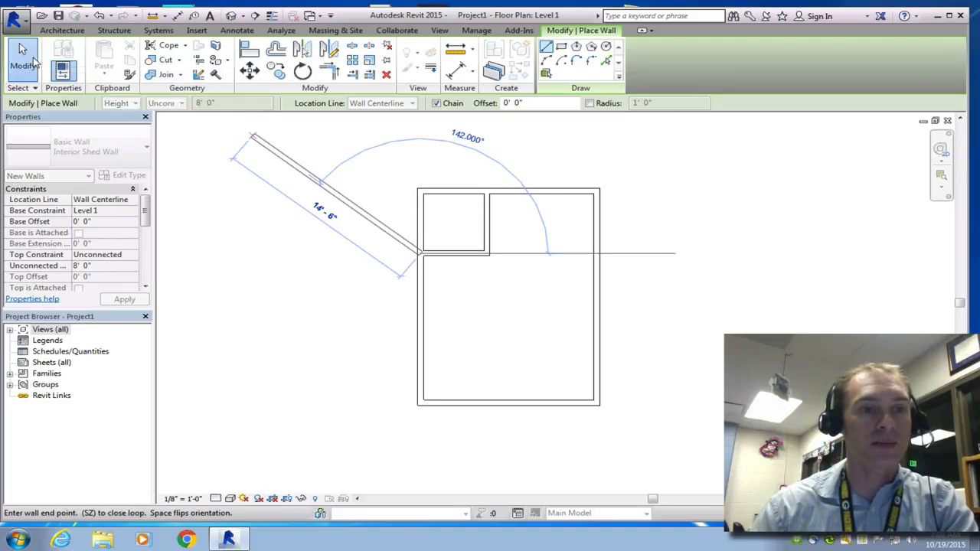